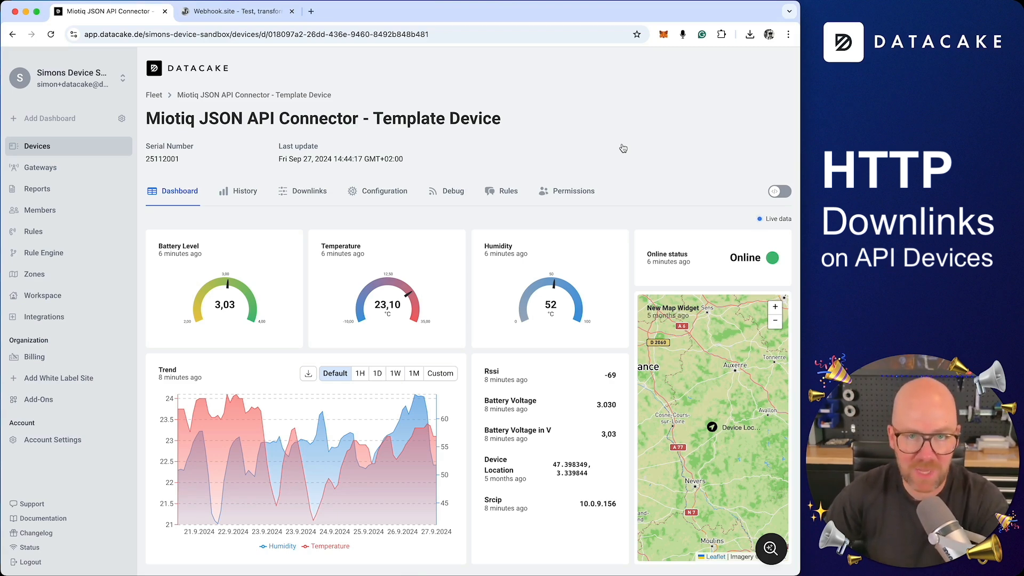
# Show the Downlinks tab of the Miotiq JSON API Connector template device.
pyautogui.click(314, 193)
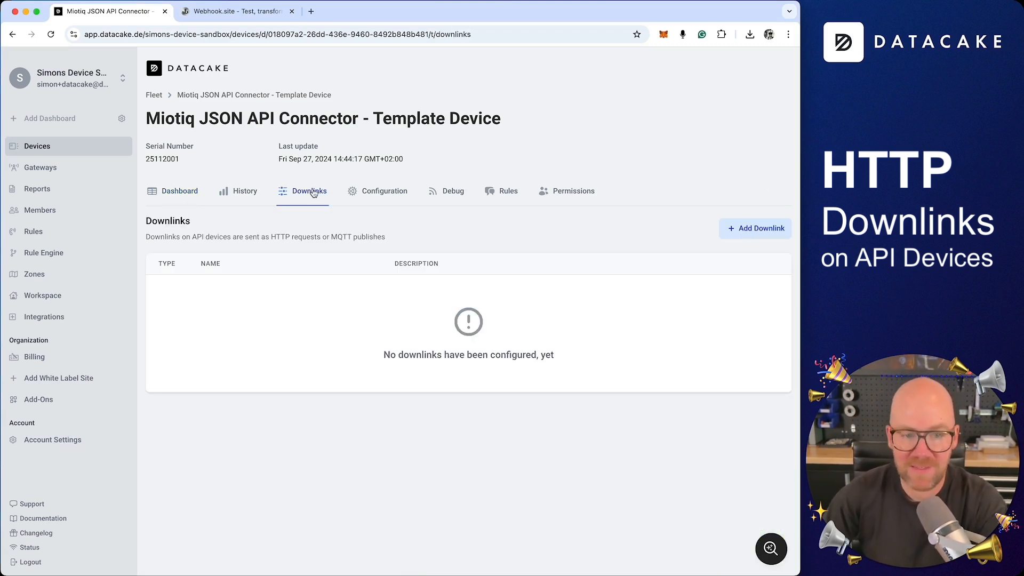
# Go back to the device dashboard, return to Downlinks, and begin adding a new downlink.
pyautogui.click(180, 192)
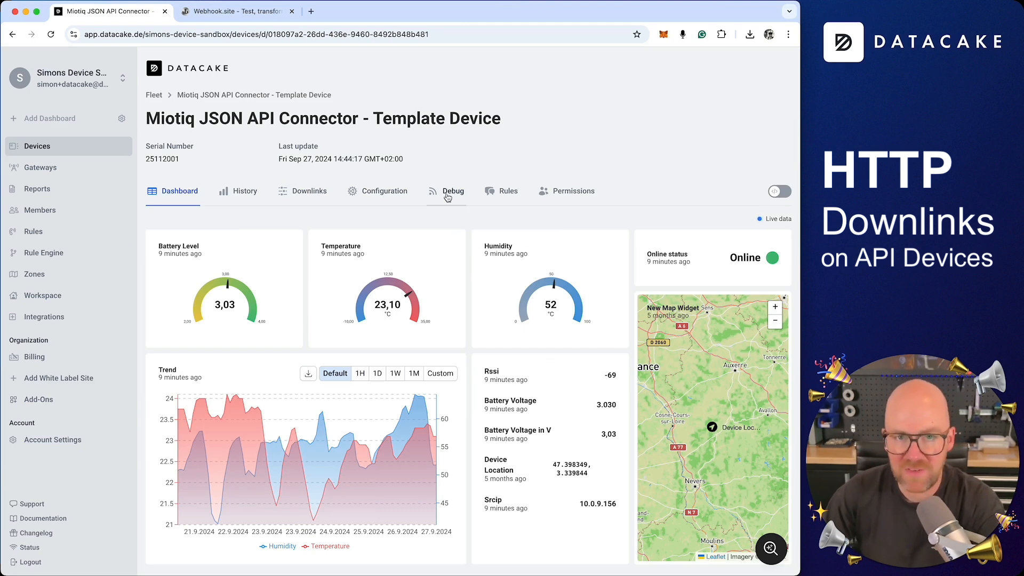
pyautogui.click(299, 200)
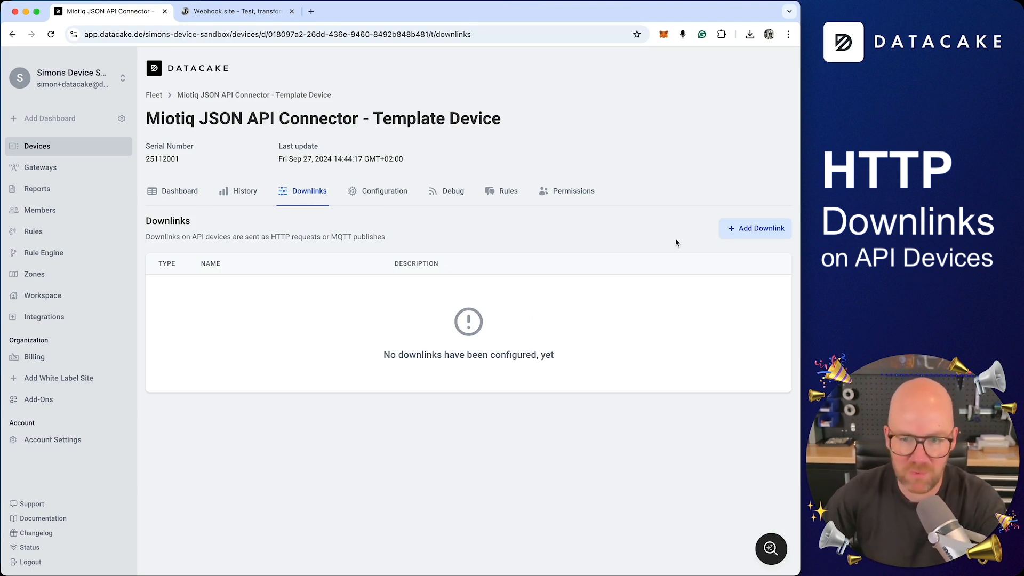
pyautogui.click(762, 236)
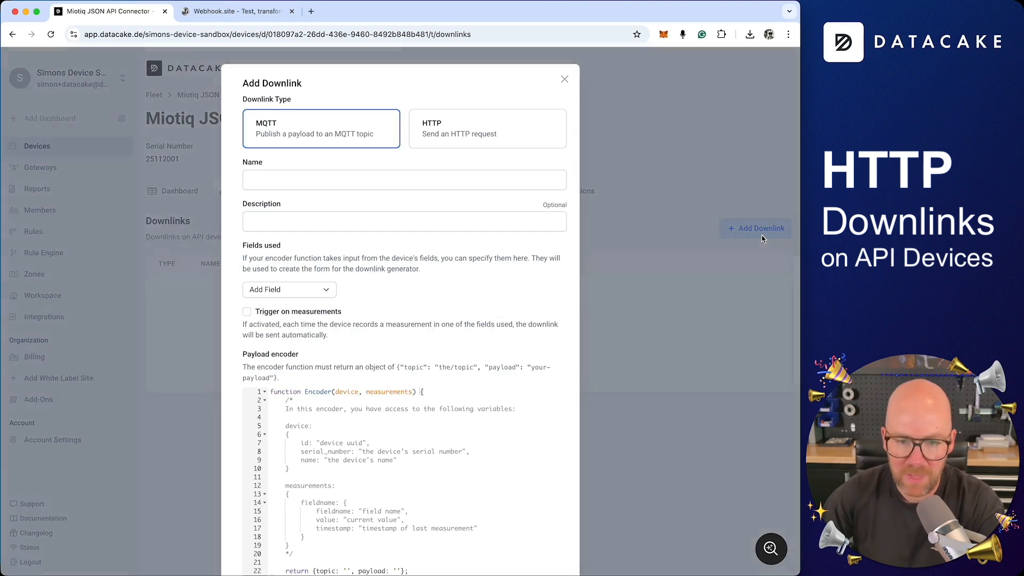
# Name the downlink 'My First HTTP Downlink' and describe it as 'This does something cool'.
pyautogui.click(478, 126)
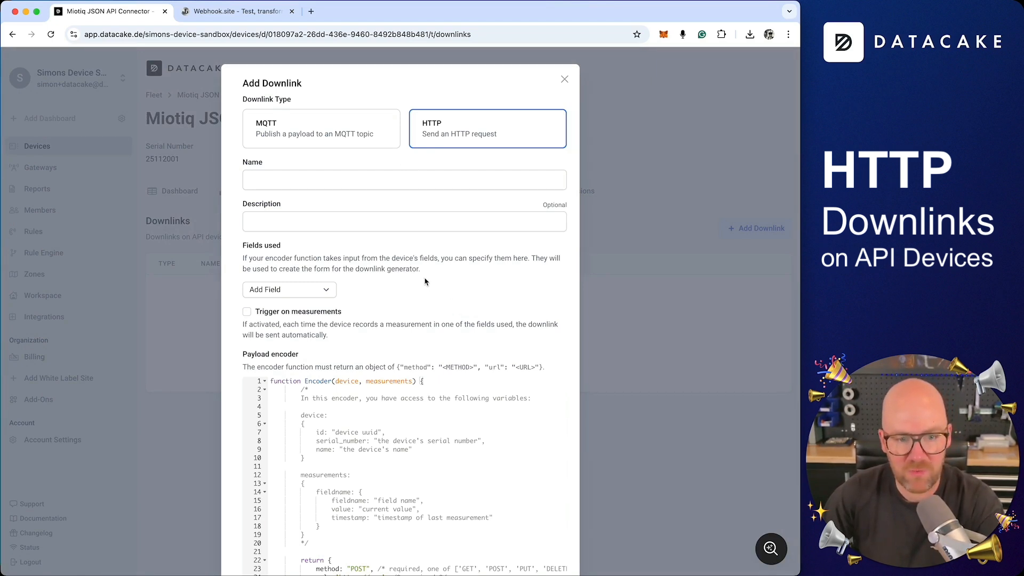
pyautogui.scroll(-5, 425, 281)
pyautogui.scroll(4, 338, 112)
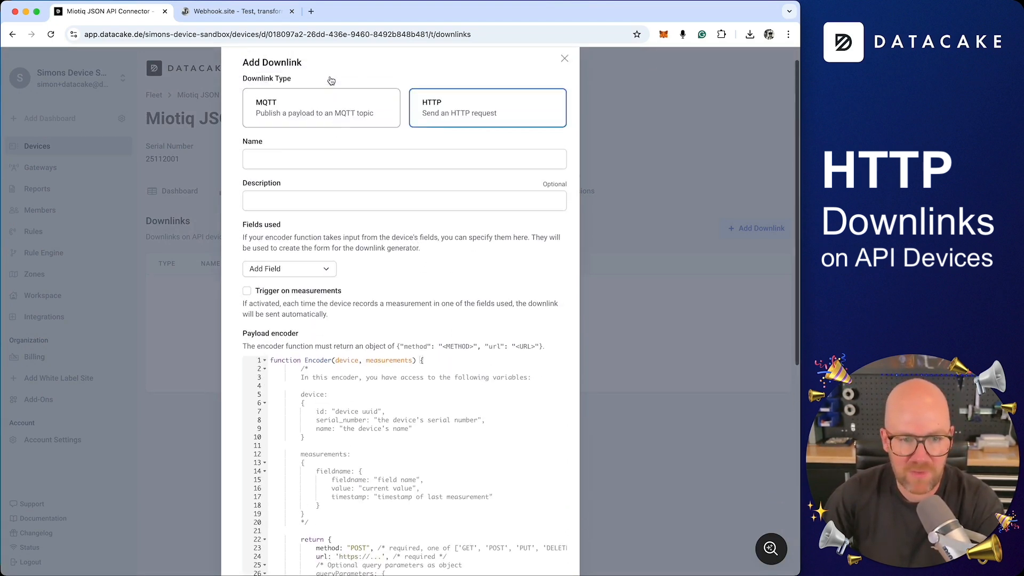
pyautogui.scroll(1, 331, 80)
pyautogui.click(335, 126)
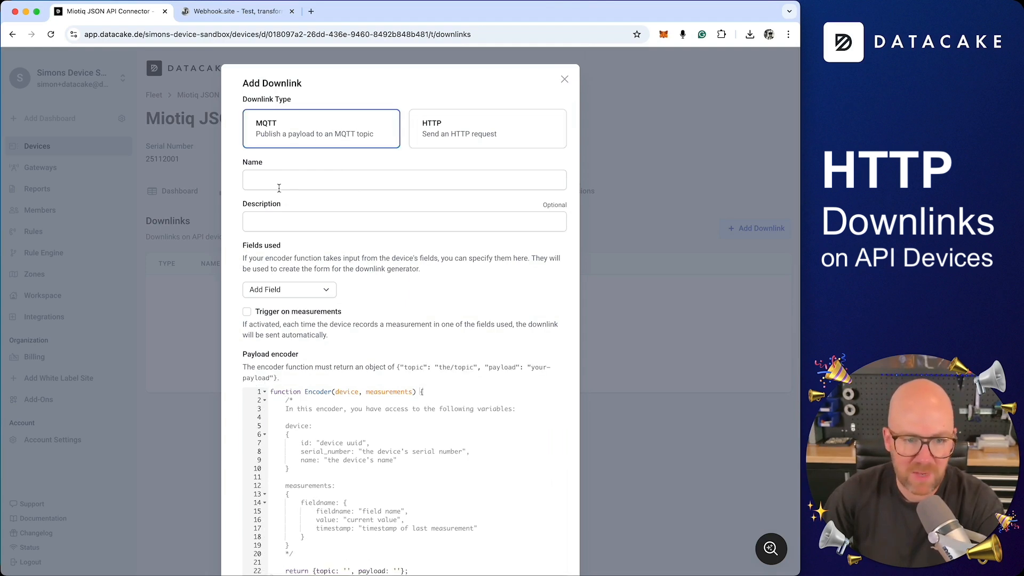
pyautogui.click(330, 174)
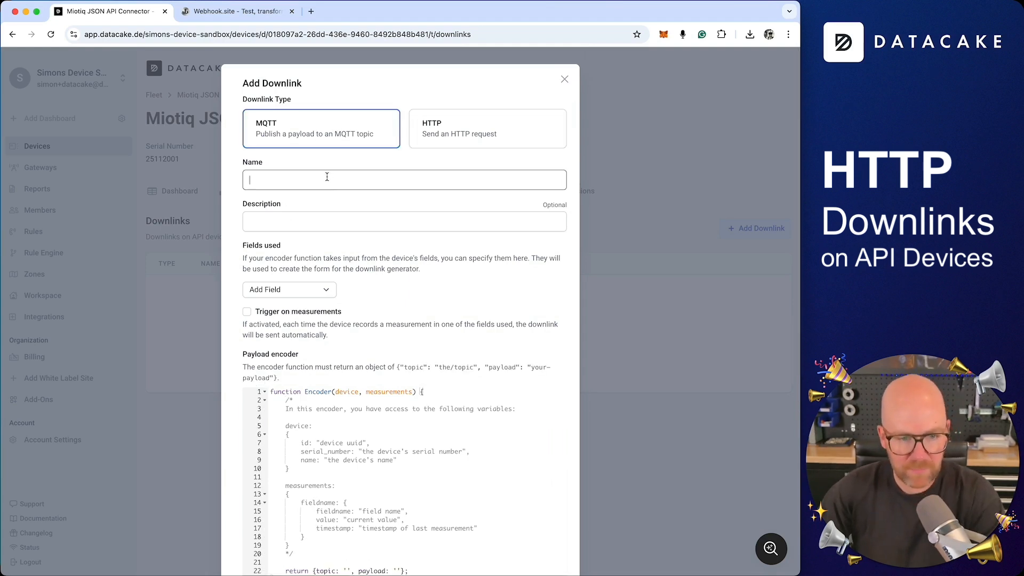
pyautogui.write('My First')
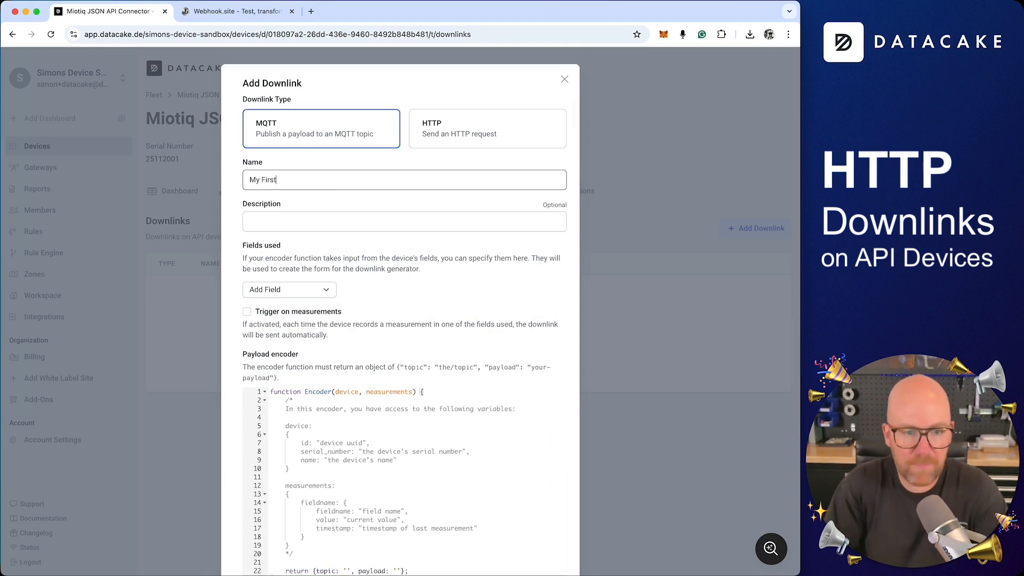
pyautogui.write(' HTTP Downlink')
pyautogui.click(297, 223)
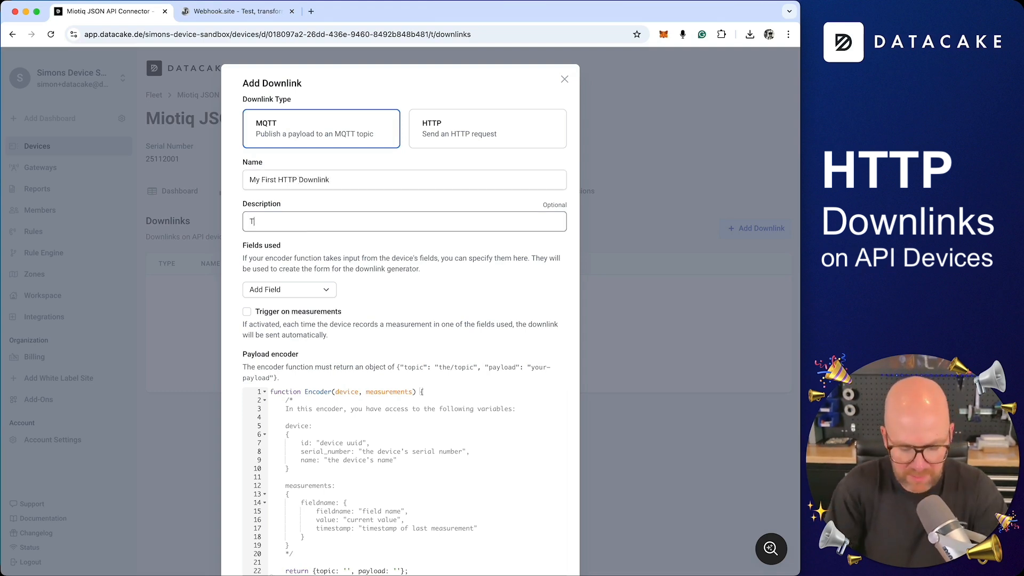
pyautogui.write('This does something cool ...')
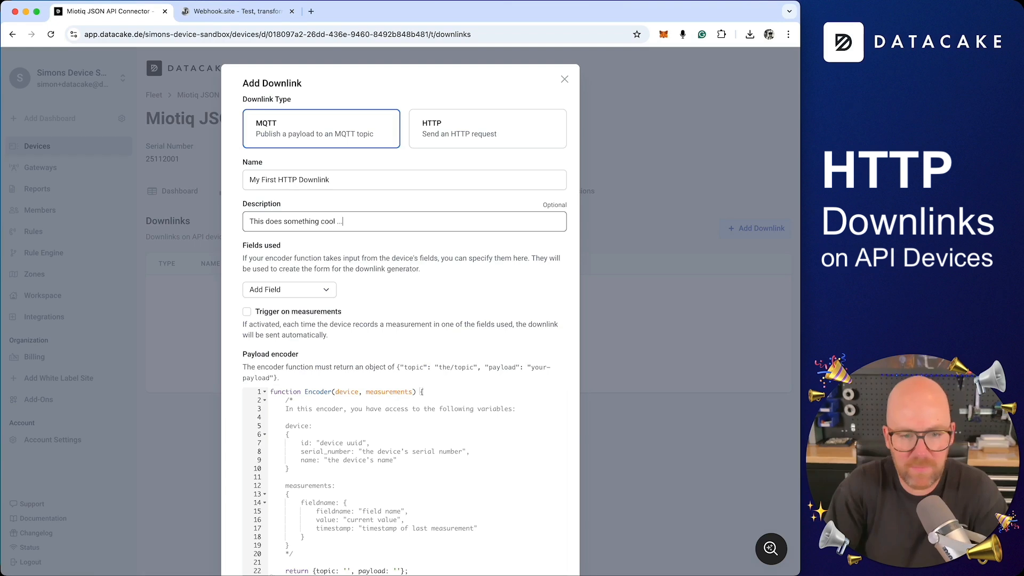
# Choose the HTTP downlink type and review its HTTP-request encoder template.
pyautogui.scroll(-3, 262, 194)
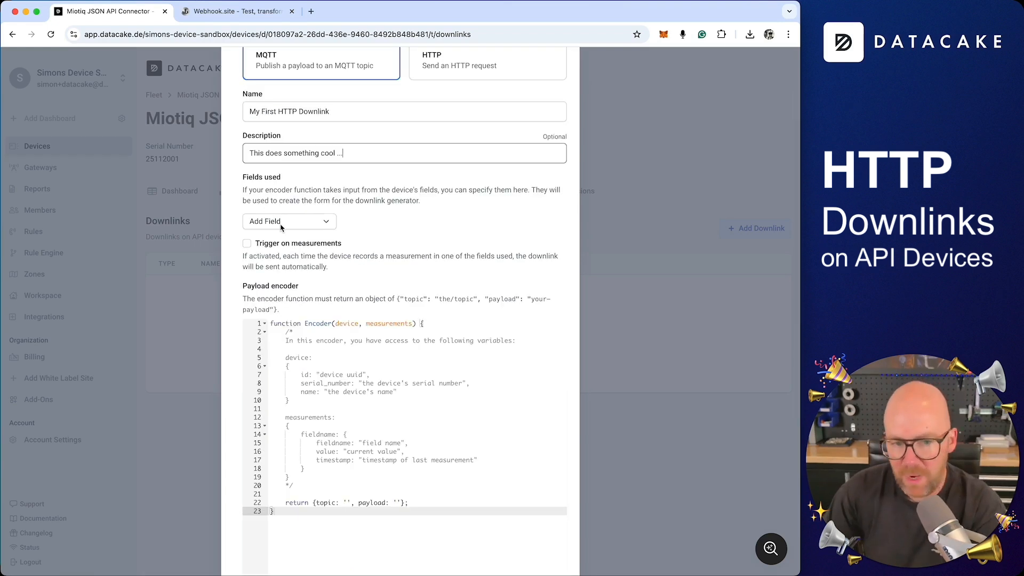
pyautogui.scroll(-1, 413, 237)
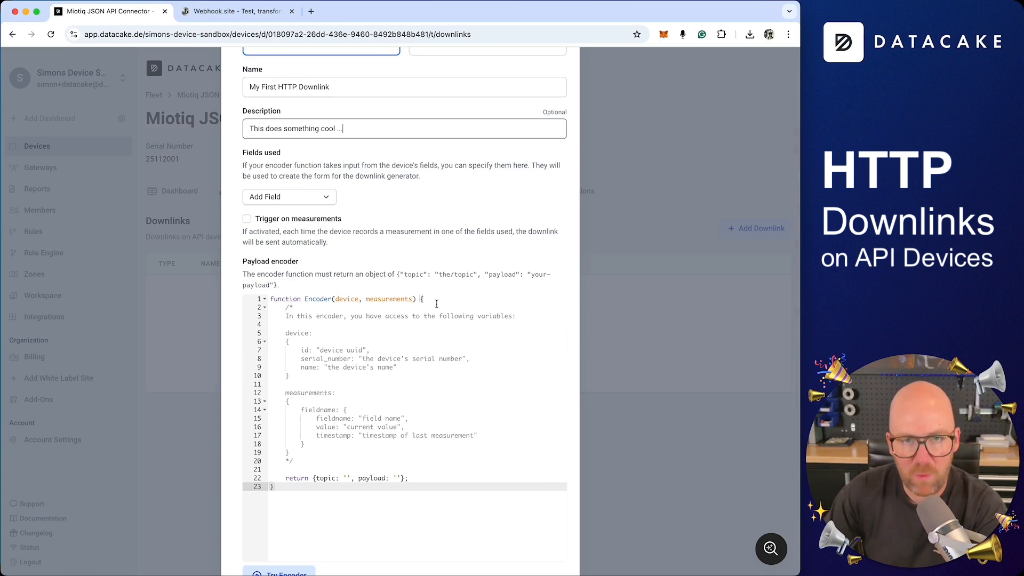
pyautogui.scroll(-1, 437, 303)
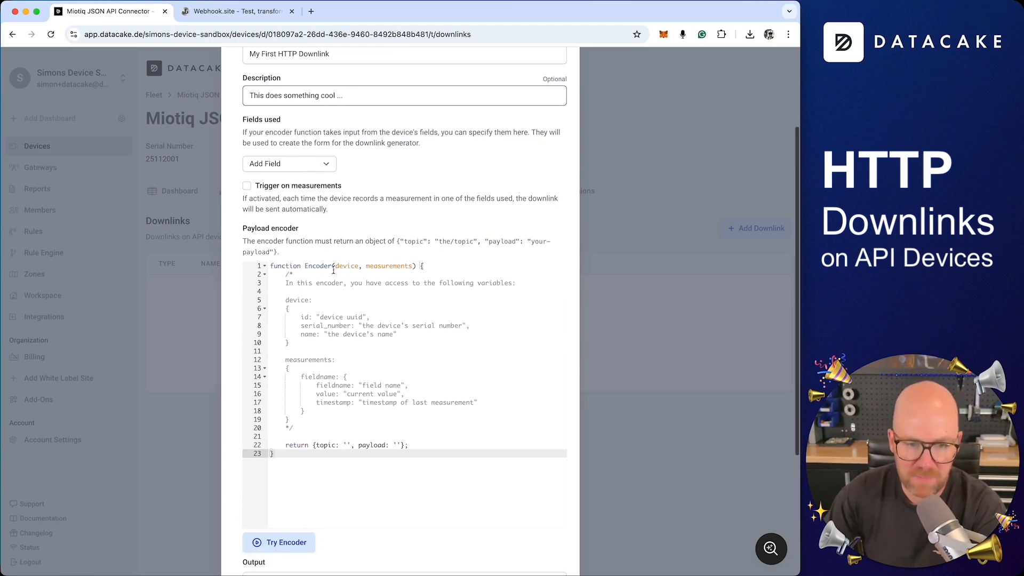
pyautogui.scroll(3, 436, 348)
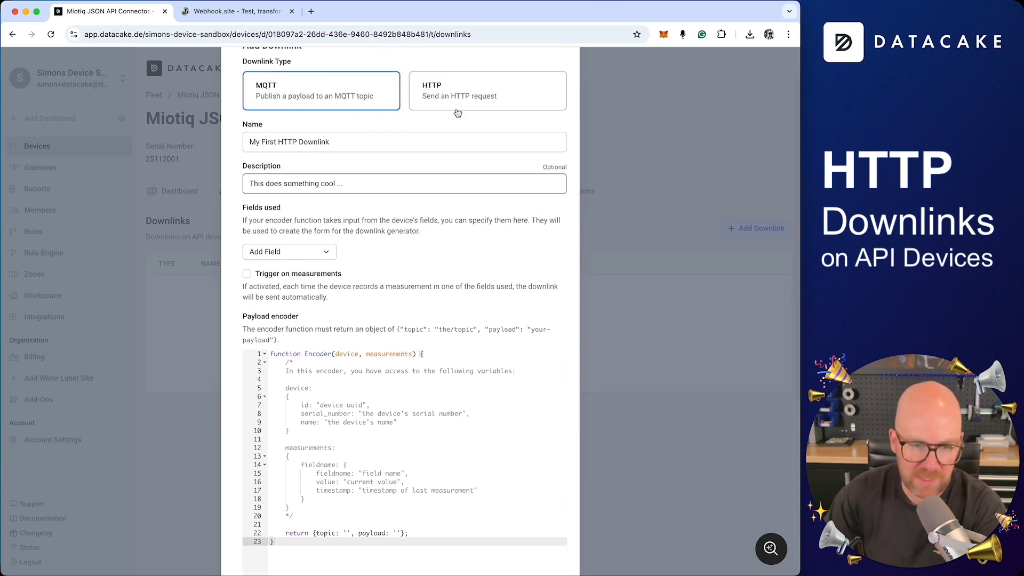
pyautogui.scroll(2, 480, 107)
pyautogui.click(481, 136)
pyautogui.scroll(-5, 480, 160)
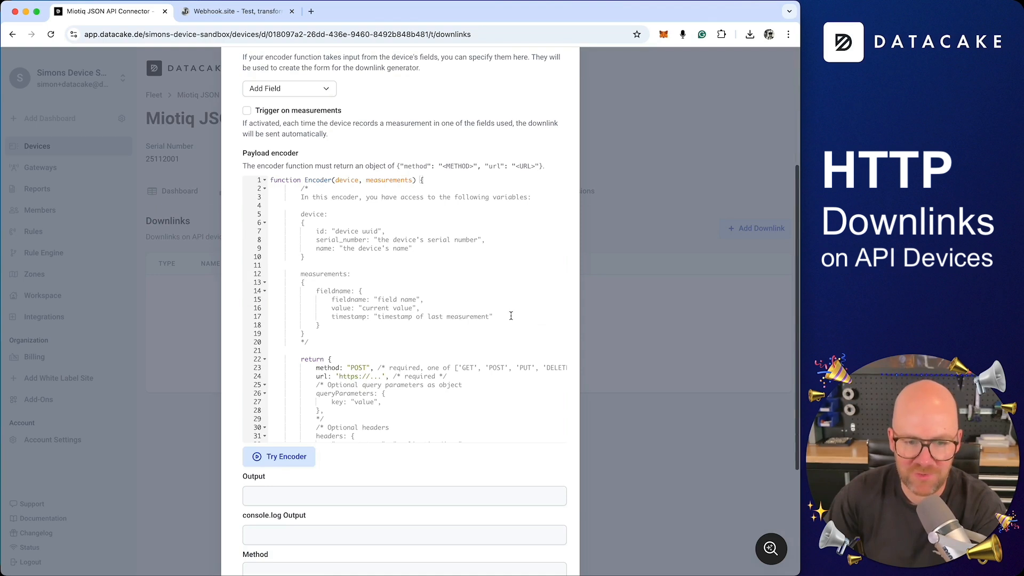
pyautogui.scroll(-3, 388, 406)
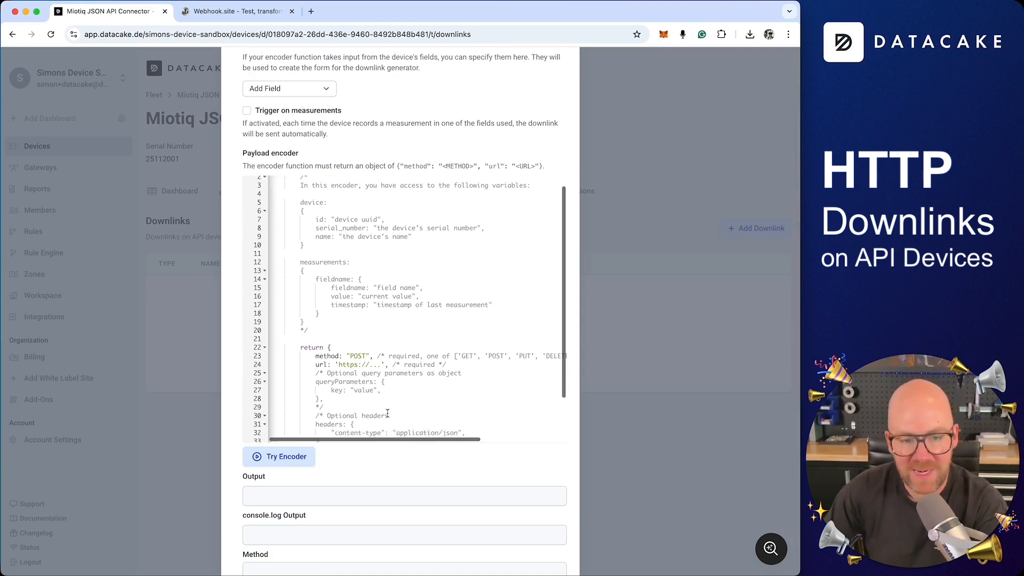
pyautogui.scroll(-5, 388, 406)
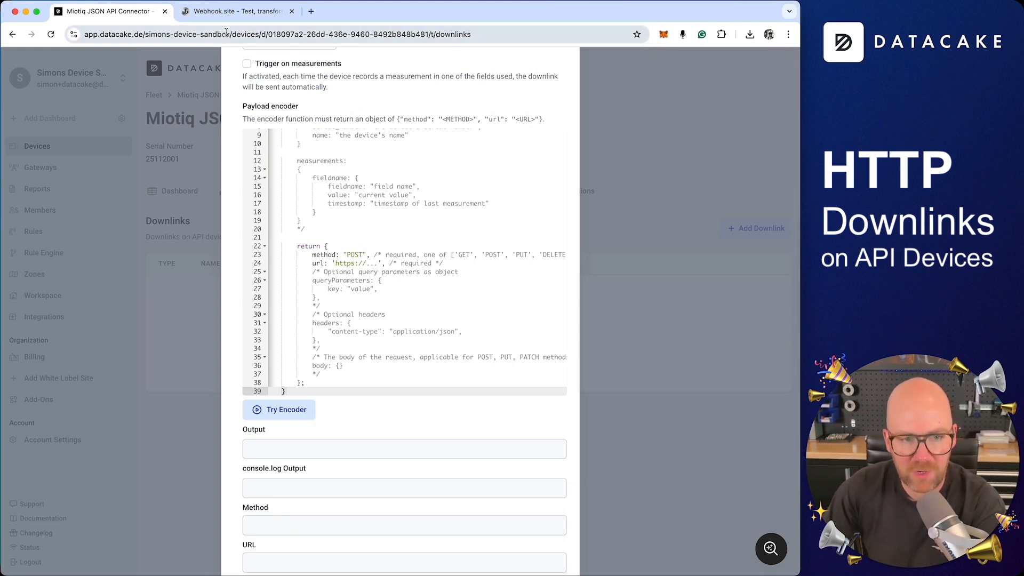
pyautogui.click(232, 11)
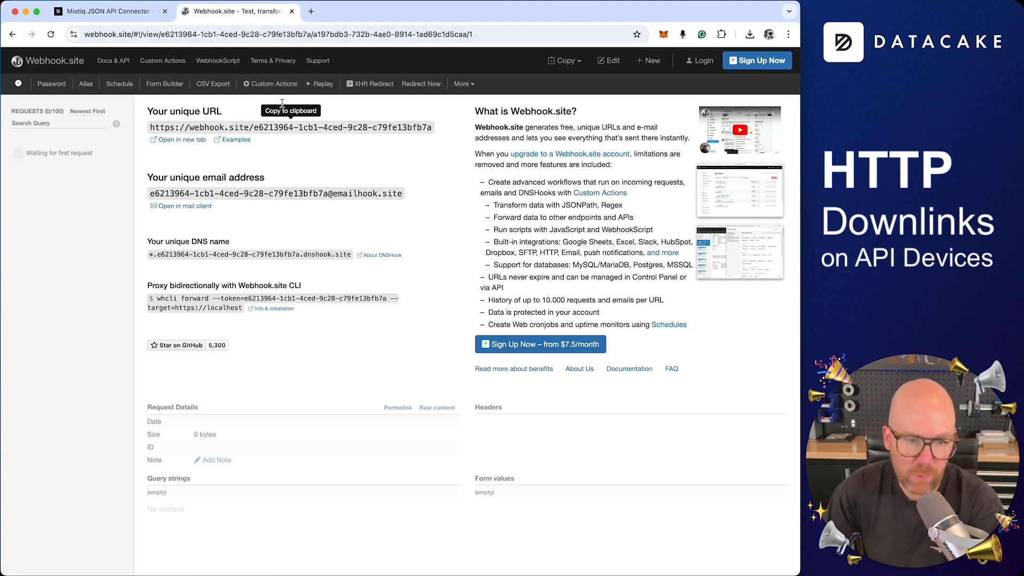
pyautogui.click(145, 16)
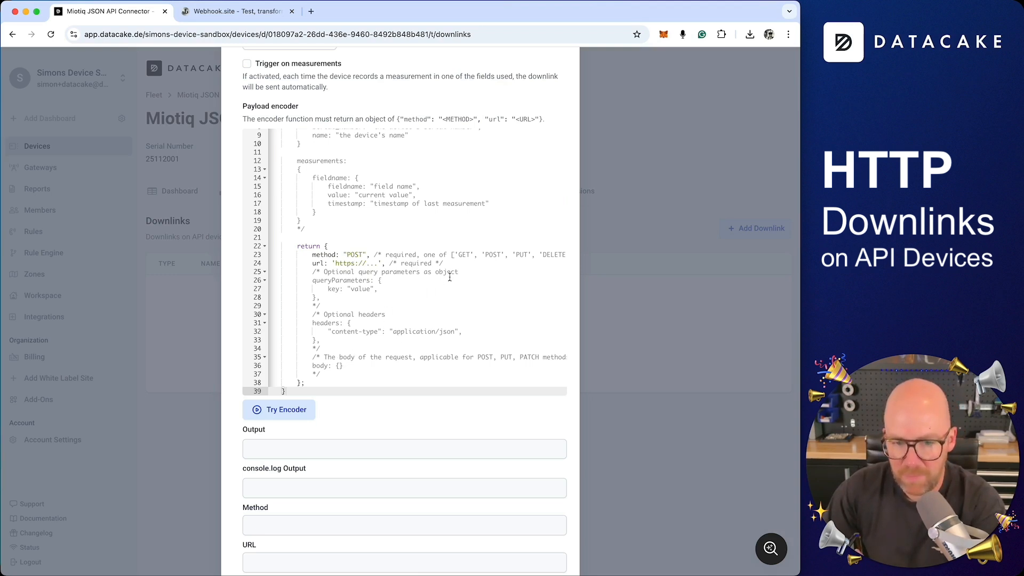
# Replace the placeholder url on line 24 with the pasted Webhook.site URL.
pyautogui.doubleClick(355, 256)
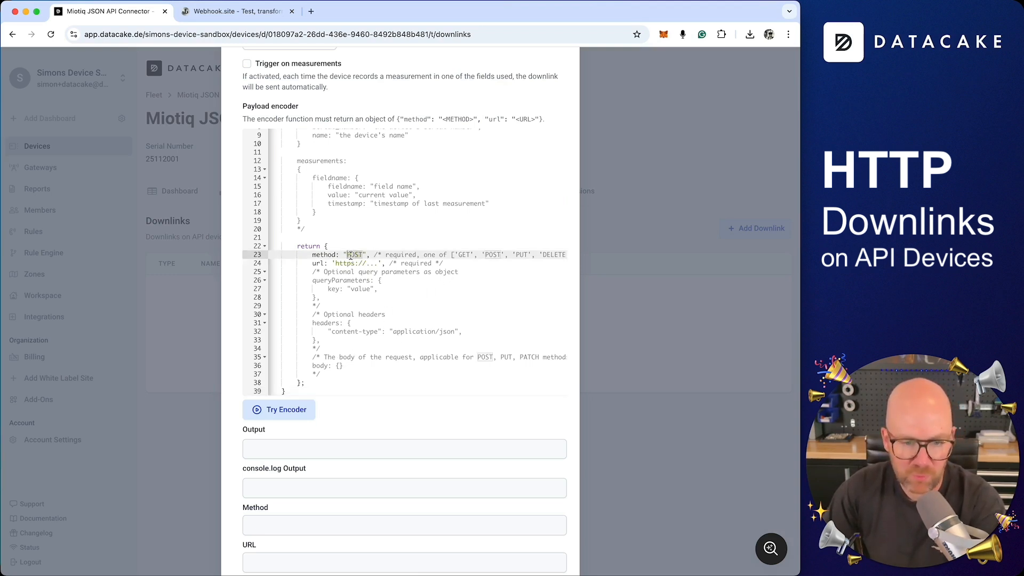
pyautogui.click(363, 264)
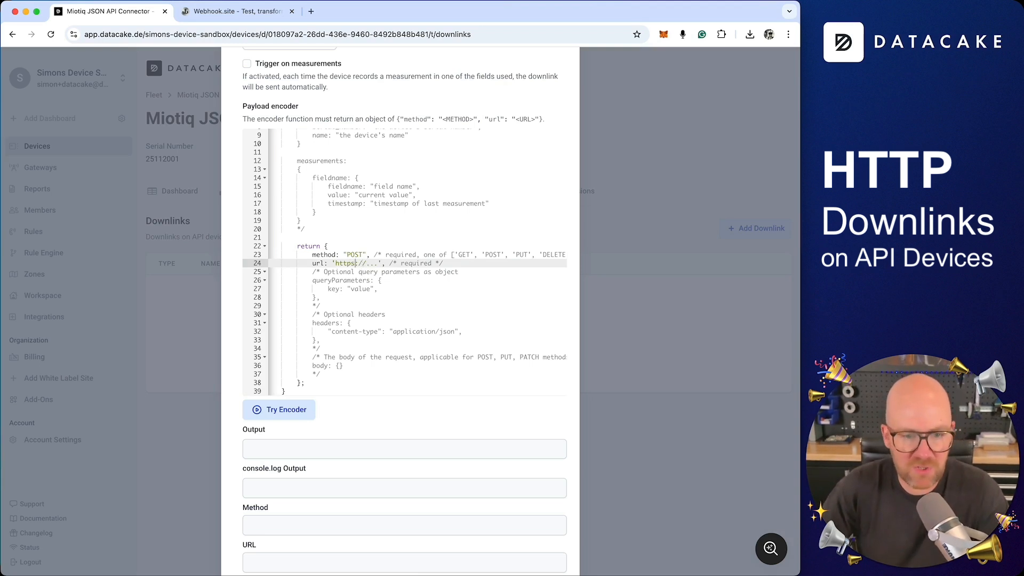
pyautogui.moveTo(335, 264); pyautogui.dragTo(379, 264)
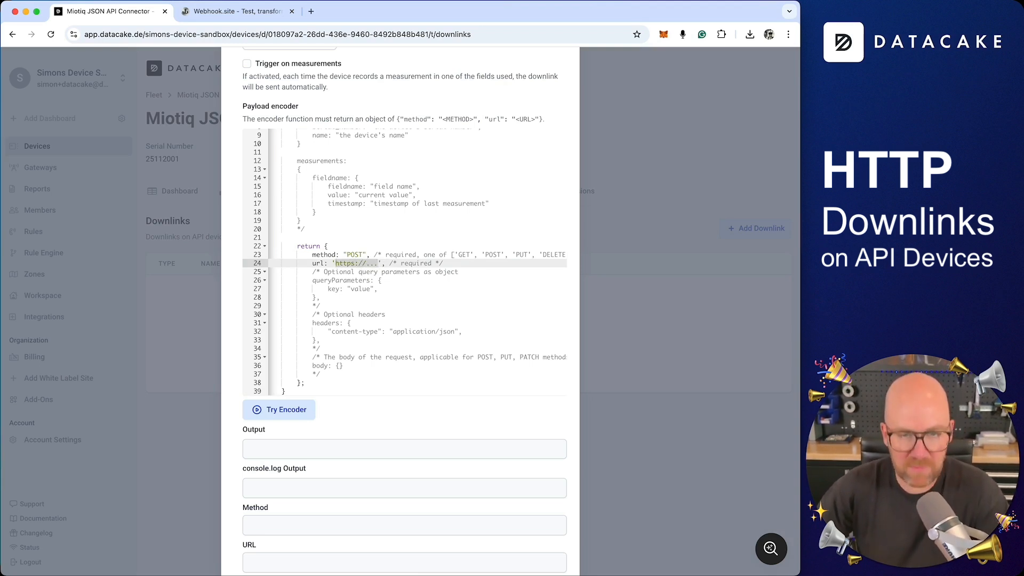
# Uncomment queryParameters and set a "name" parameter to the user's name.
pyautogui.click(379, 281)
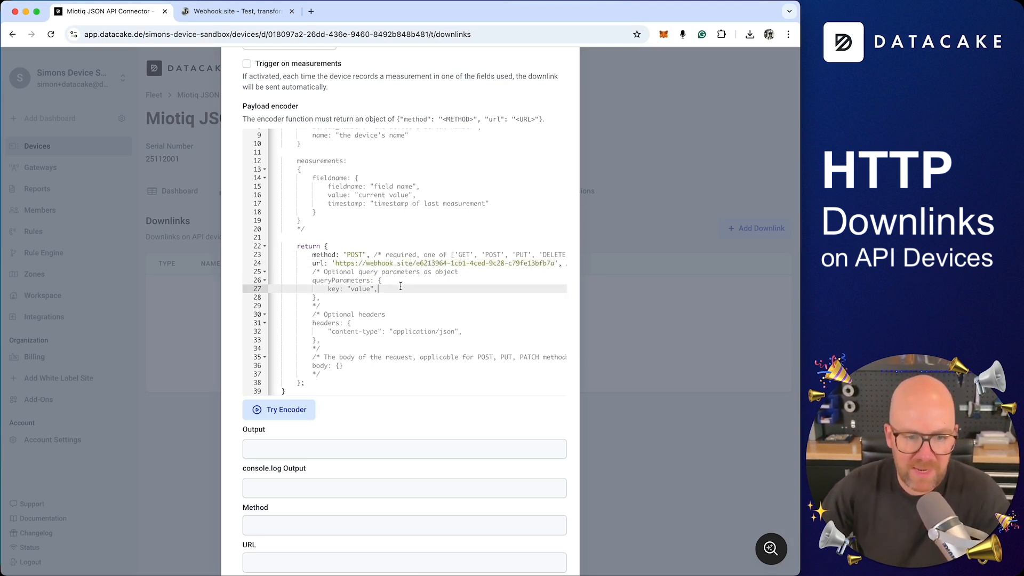
pyautogui.press('Up')
pyautogui.press('super+Right')
pyautogui.press('shift+super+Left')
pyautogui.press('BackSpace')
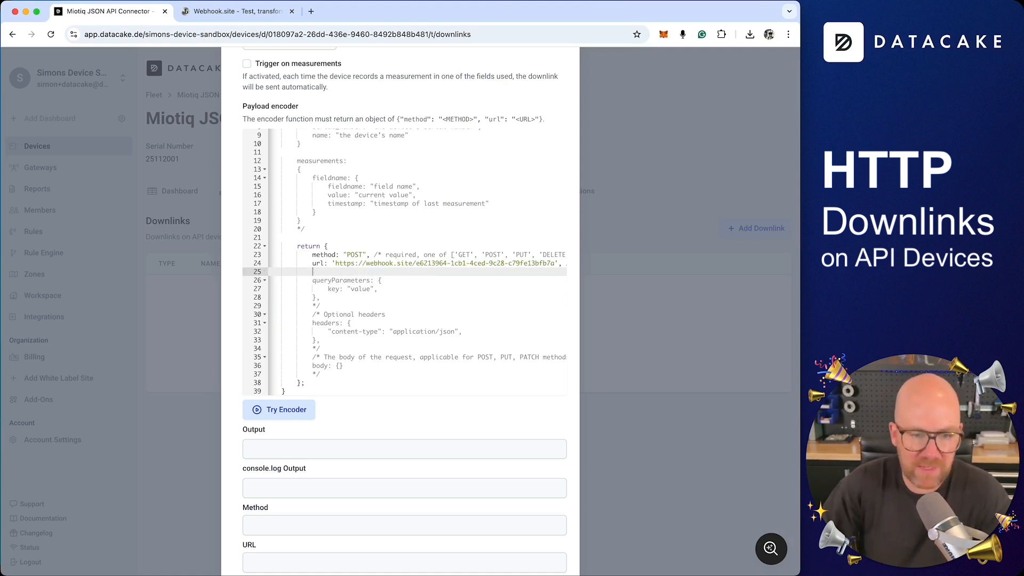
pyautogui.press('Down')
pyautogui.press('Down')
pyautogui.press('Down')
pyautogui.press('Down')
pyautogui.press('shift+super+Right')
pyautogui.press('BackSpace')
pyautogui.press('Up')
pyautogui.press('Up')
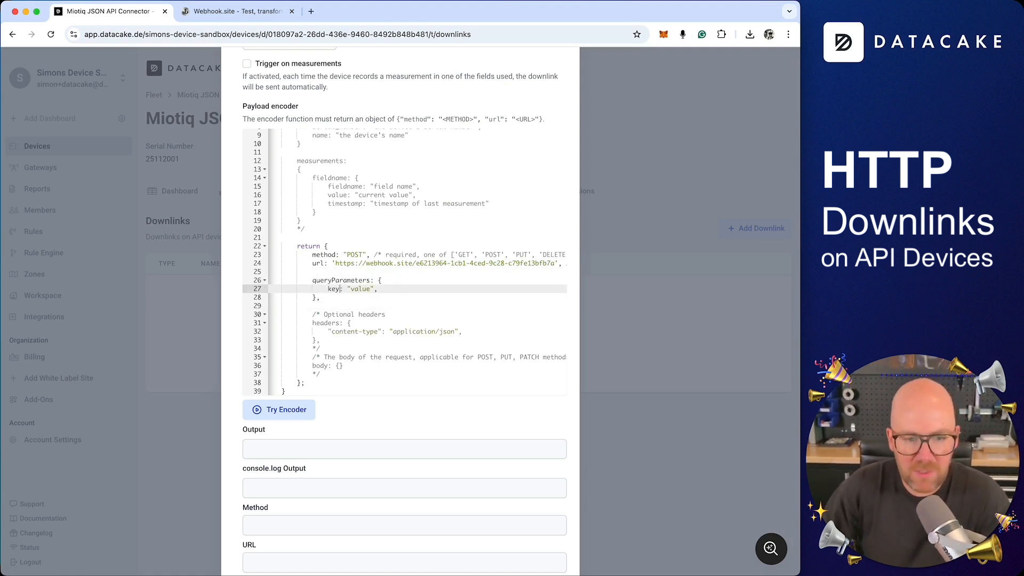
pyautogui.press('super+Left')
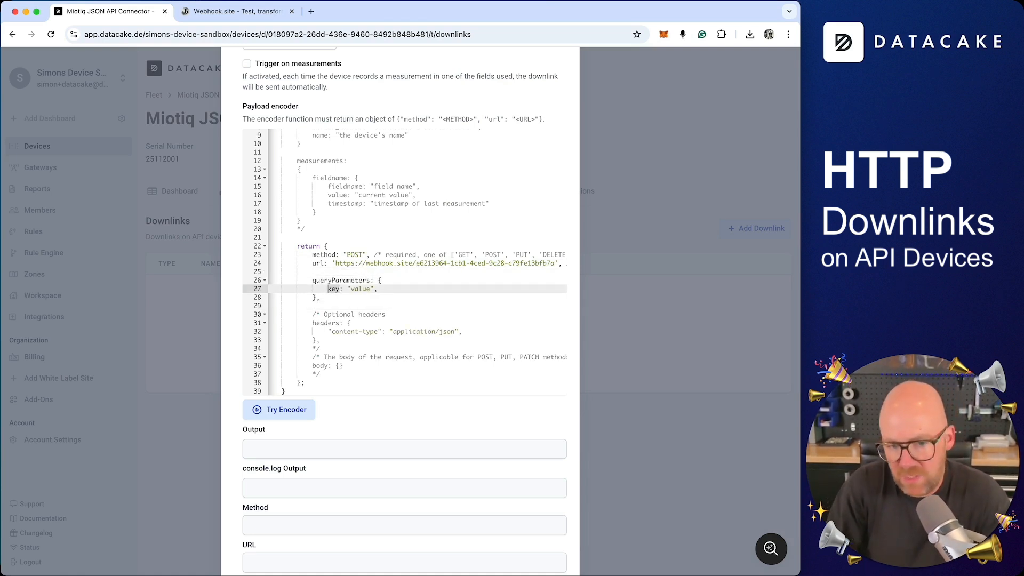
pyautogui.write('"')
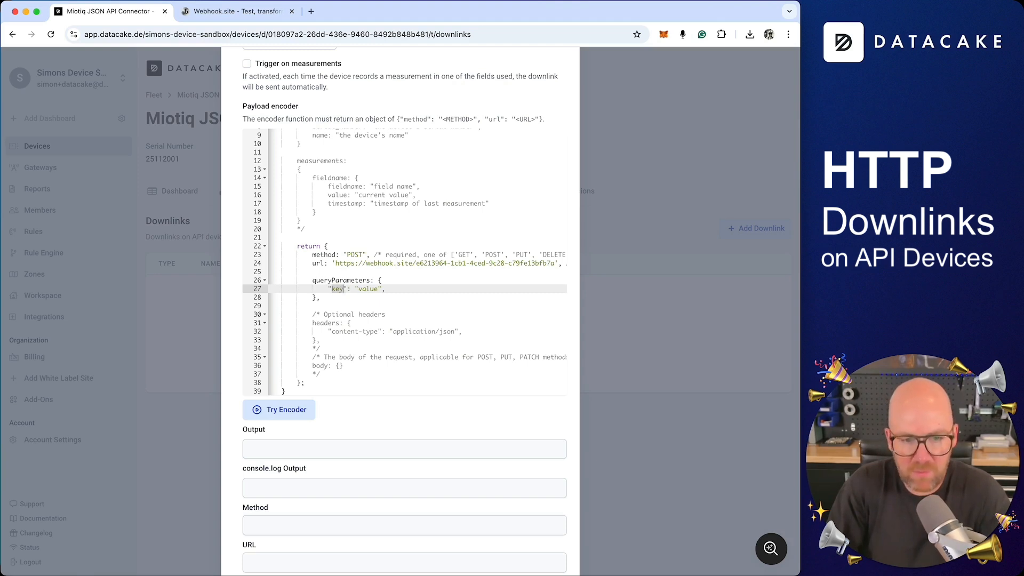
pyautogui.write('name')
pyautogui.press('Right')
pyautogui.press('Right')
pyautogui.press('Right')
pyautogui.press('Right')
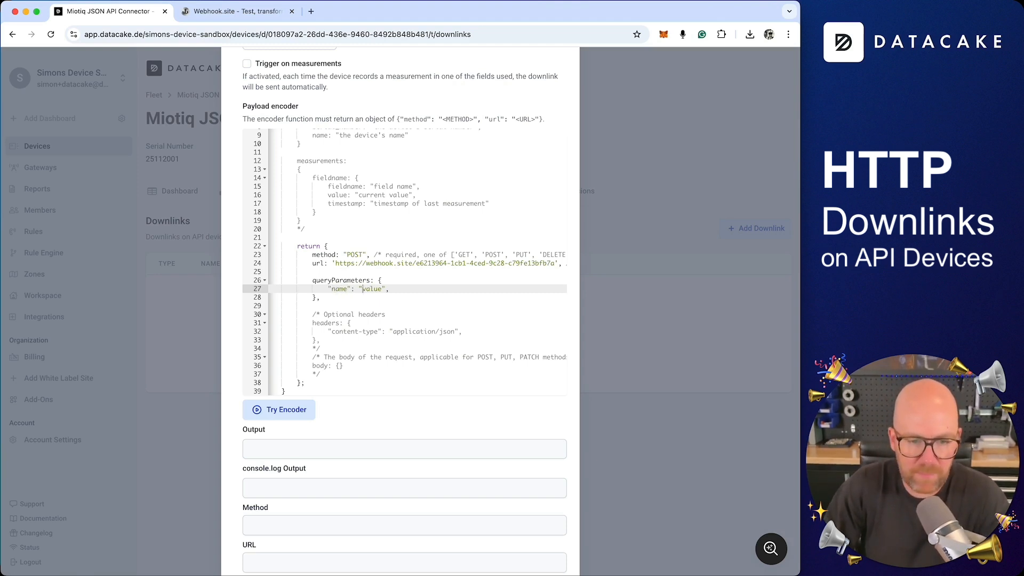
pyautogui.hotkey('shift', 'alt', 'Right')
pyautogui.write('sk')
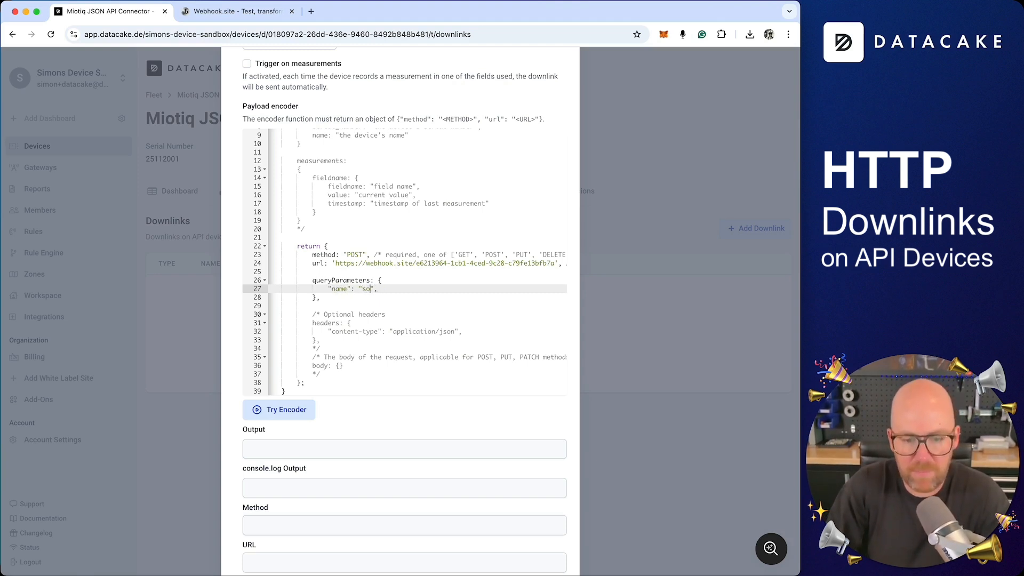
pyautogui.write('mon')
pyautogui.press('Down')
pyautogui.press('Down')
pyautogui.press('Down')
# Uncomment the headers and body blocks, activating the JSON content-type header.
pyautogui.press('super+Right')
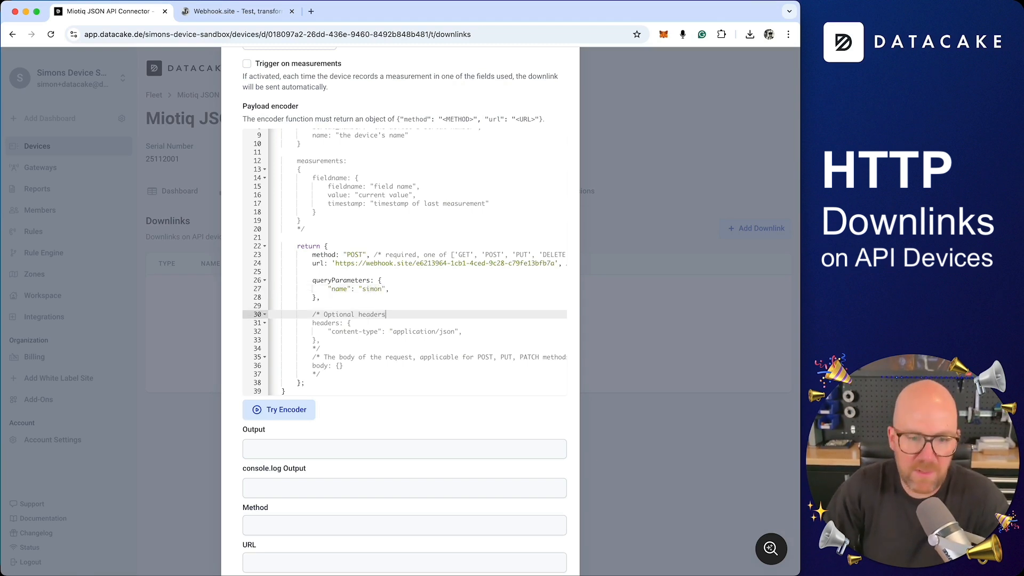
pyautogui.hotkey('alt', 'BackSpace')
pyautogui.hotkey('alt', 'BackSpace')
pyautogui.hotkey('alt', 'BackSpace')
pyautogui.press('Down')
pyautogui.press('Down')
pyautogui.press('Down')
pyautogui.press('Down')
pyautogui.press('super+Right')
pyautogui.press('Down')
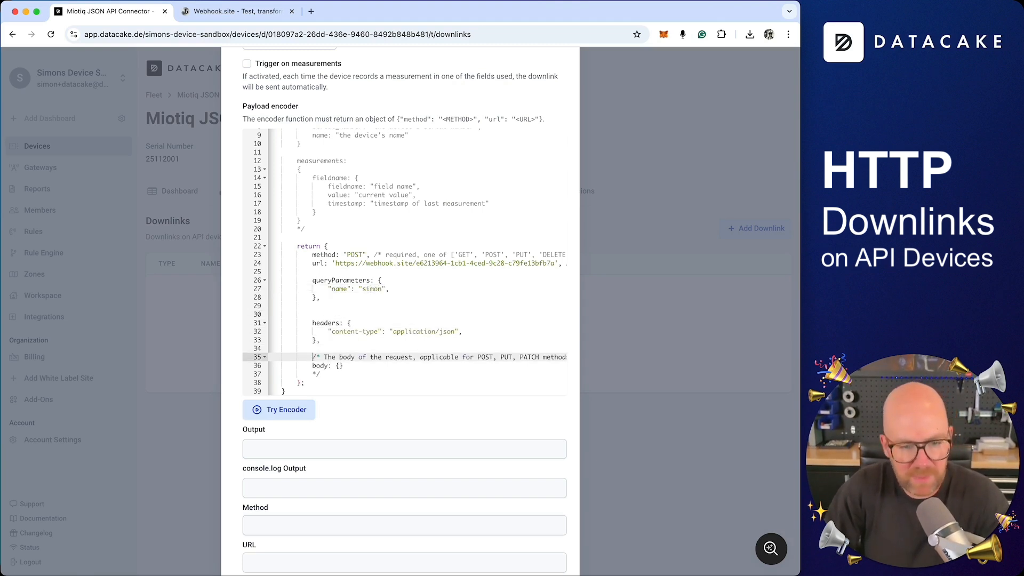
pyautogui.press('super+Right')
pyautogui.press('super+BackSpace')
pyautogui.press('Down')
pyautogui.press('Down')
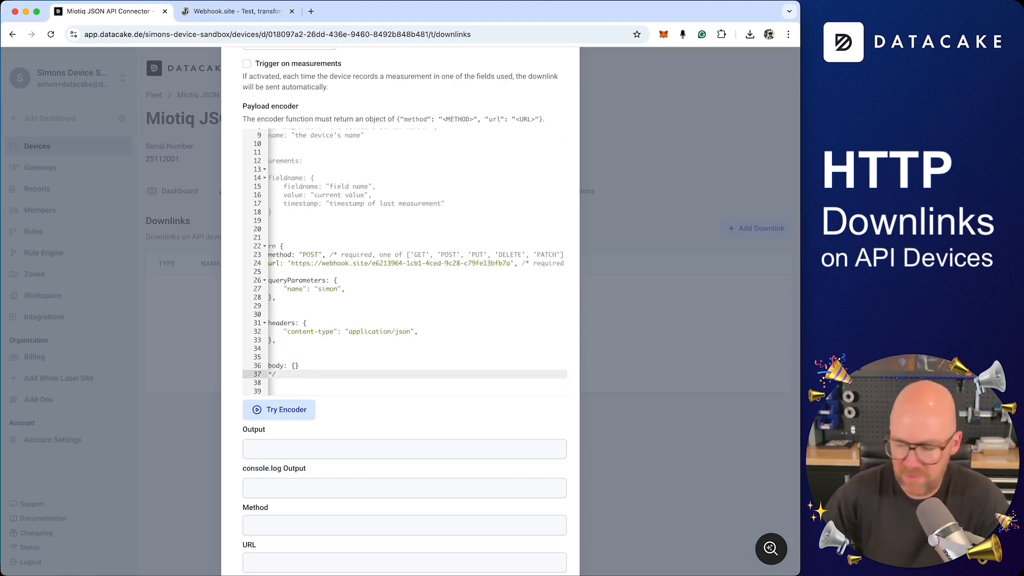
pyautogui.press('super+BackSpace')
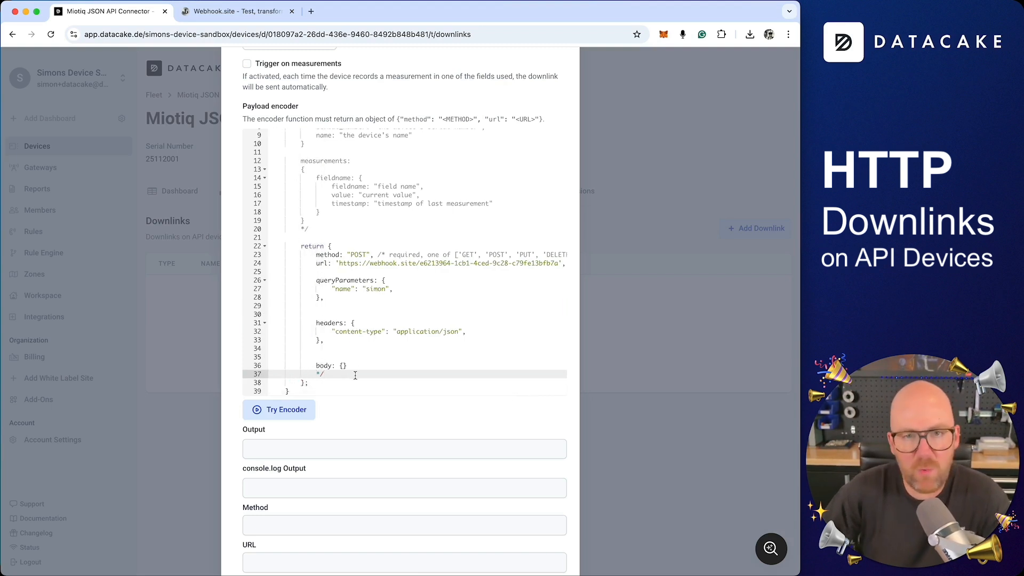
# Fill the body with a "name" field holding the user's name and "platform":"Datacake".
pyautogui.press('Up')
pyautogui.press('super+Right')
pyautogui.press('Left')
pyautogui.press('Return')
pyautogui.write('"')
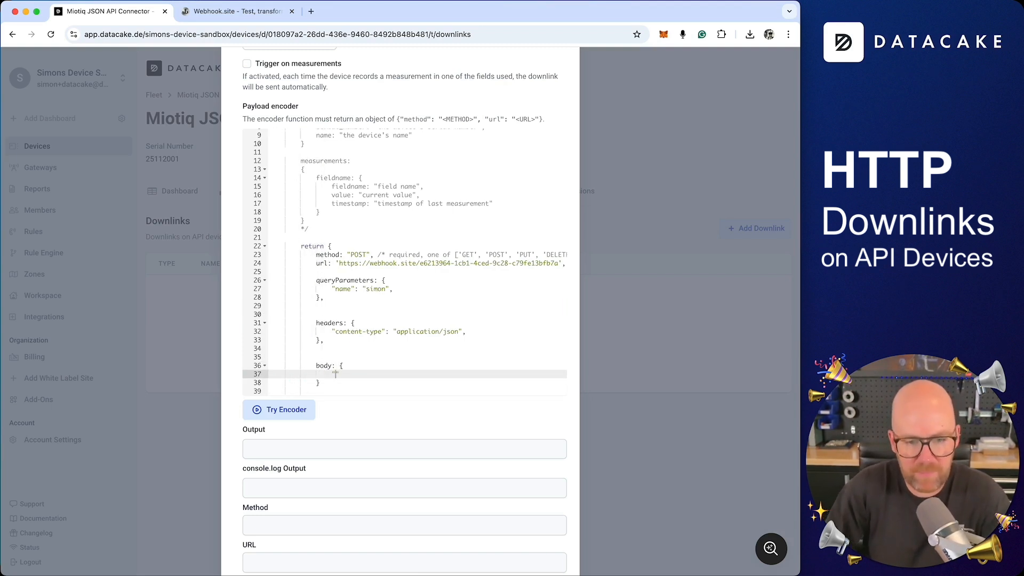
pyautogui.write('name":')
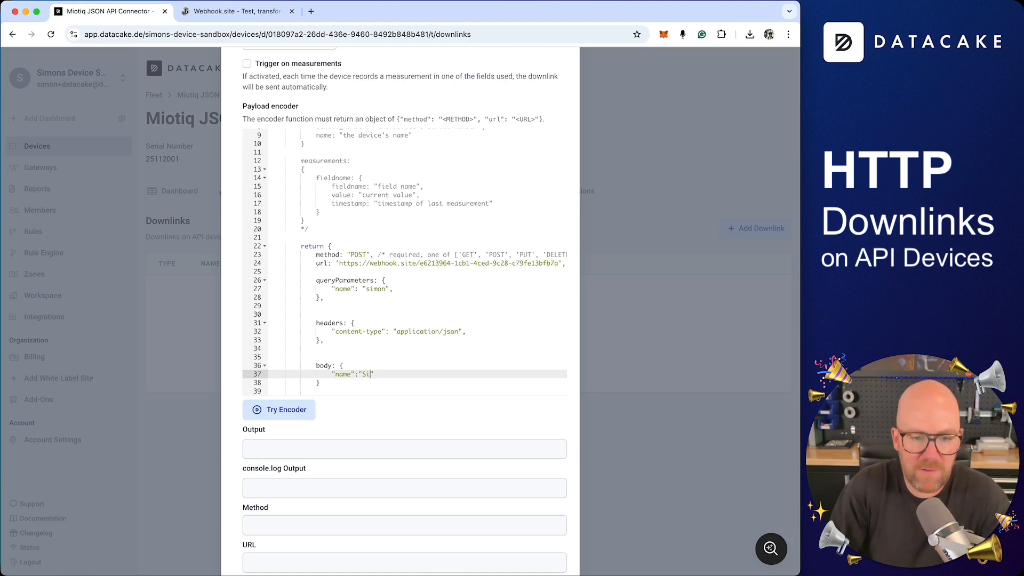
pyautogui.press('Return')
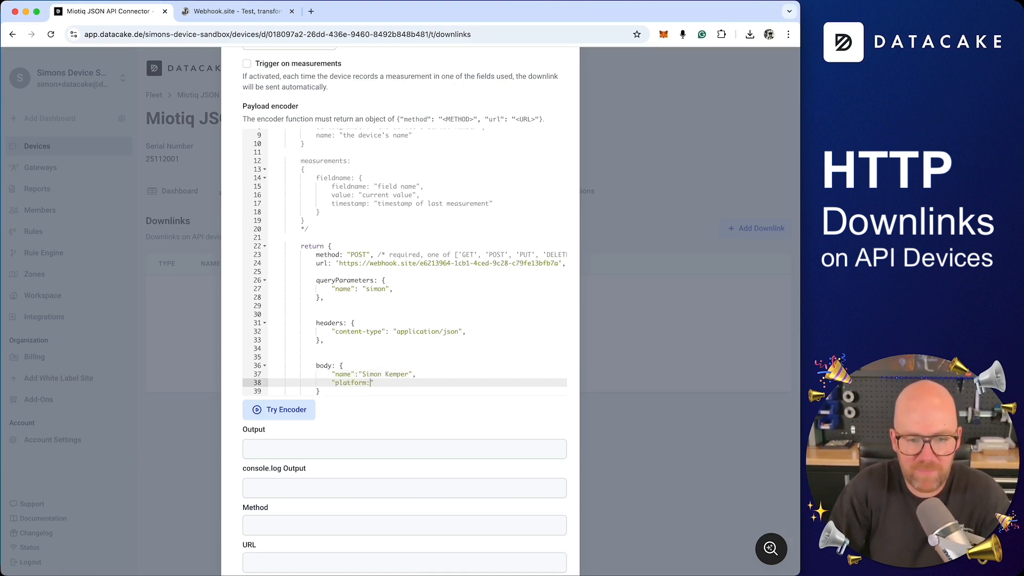
pyautogui.write('"platform":"Datacake')
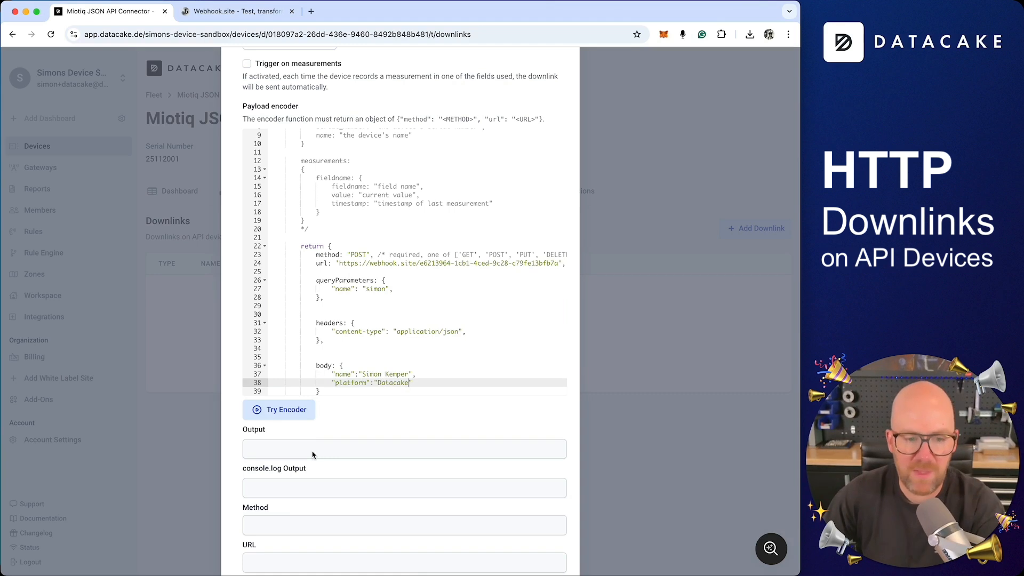
pyautogui.scroll(-2, 373, 416)
pyautogui.scroll(-2, 406, 363)
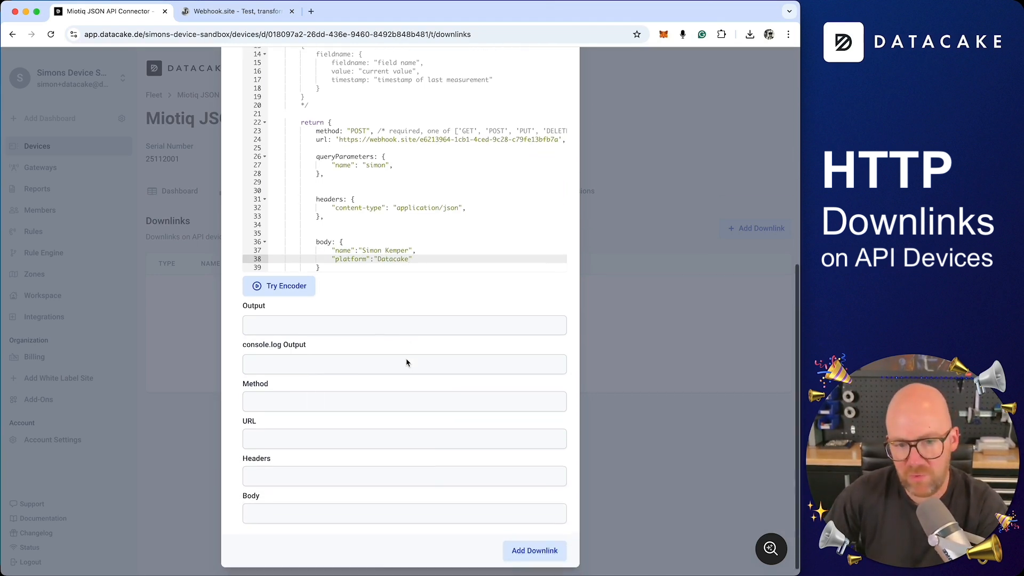
# Preview the encoder's POST request to webhook.site, then save the downlink.
pyautogui.click(292, 281)
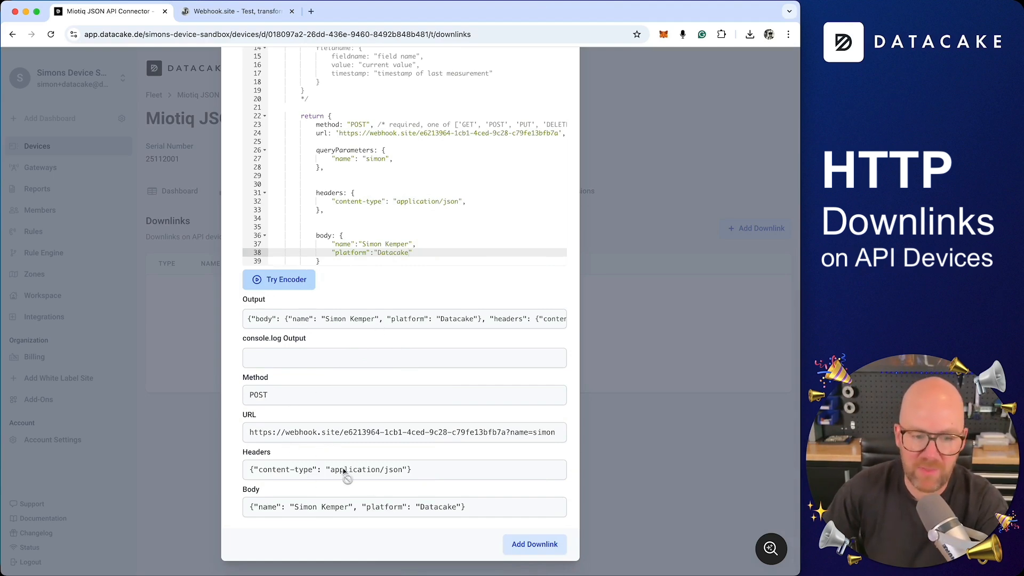
pyautogui.click(536, 545)
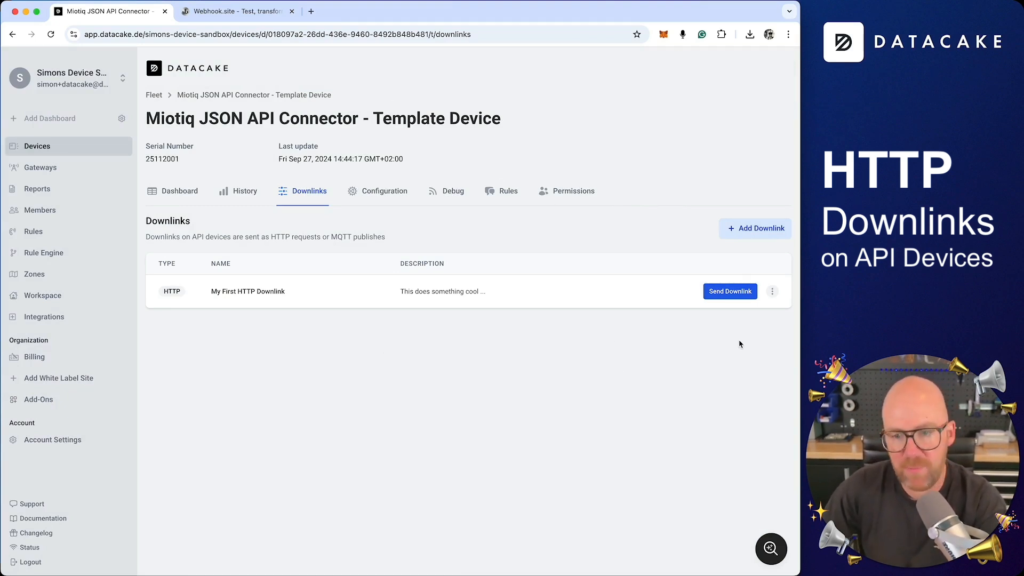
# Send My First HTTP Downlink and confirm the Debug log shows a POST with status 200.
pyautogui.click(732, 297)
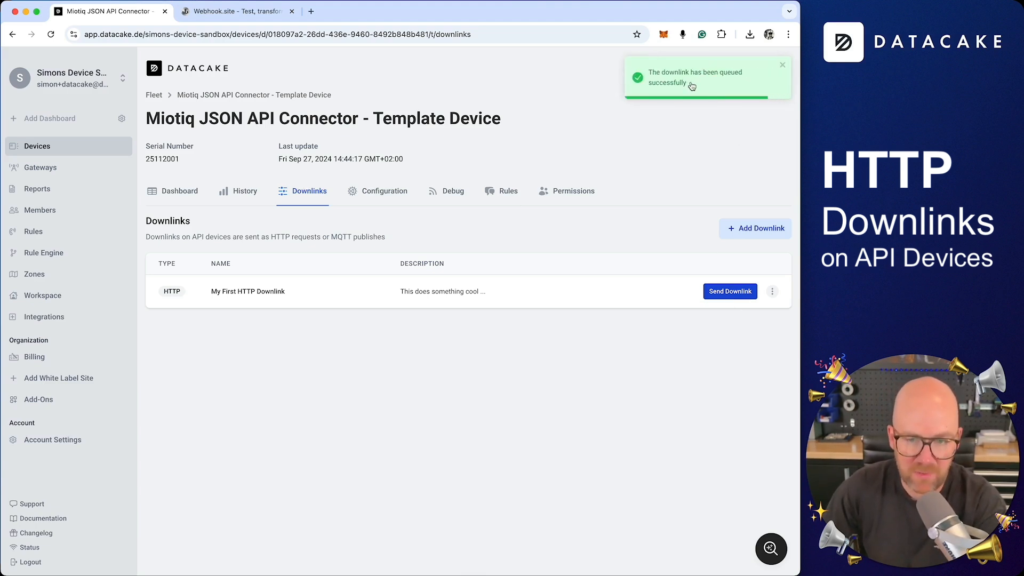
pyautogui.click(447, 196)
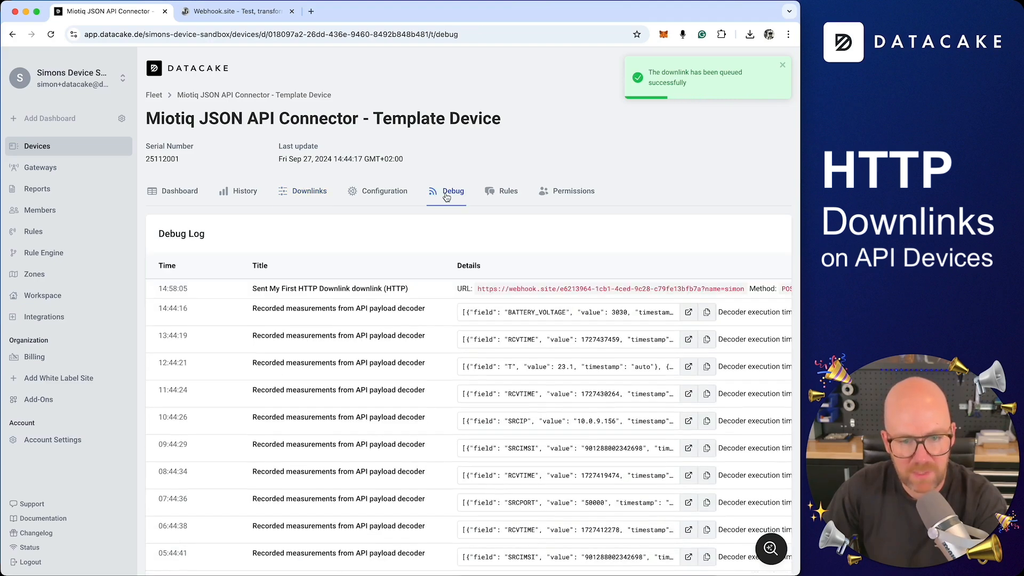
pyautogui.hscroll(2, 544, 309)
pyautogui.hscroll(3, 566, 291)
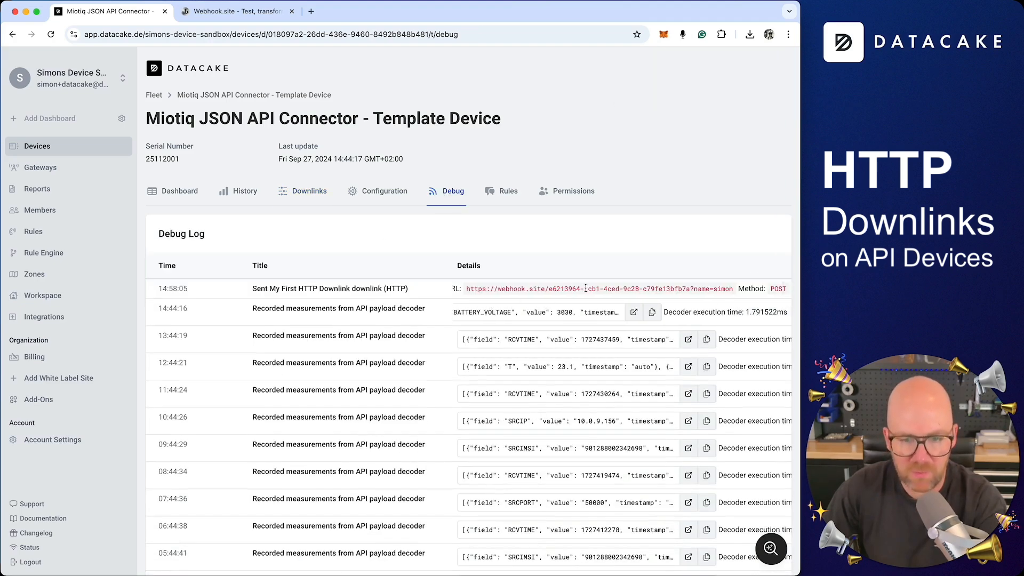
pyautogui.click(235, 11)
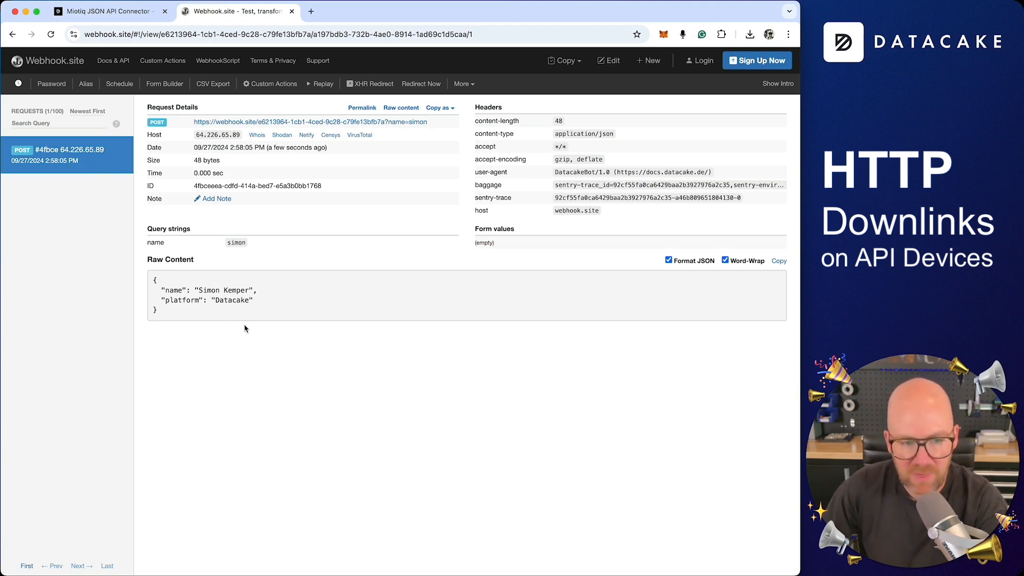
pyautogui.click(114, 11)
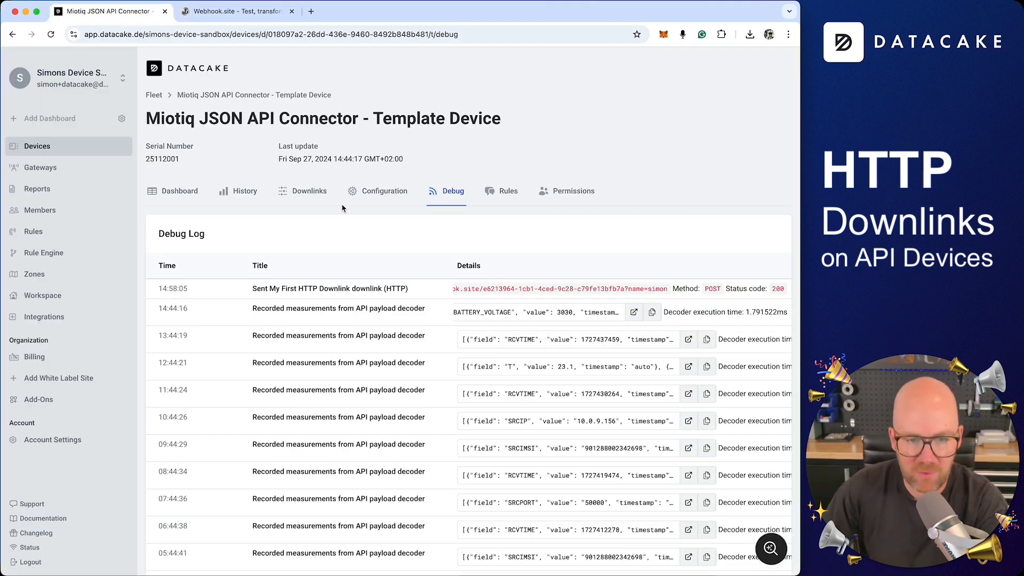
# Open the saved downlink's edit dialog from the Downlinks tab and close it unchanged.
pyautogui.click(315, 195)
pyautogui.click(772, 292)
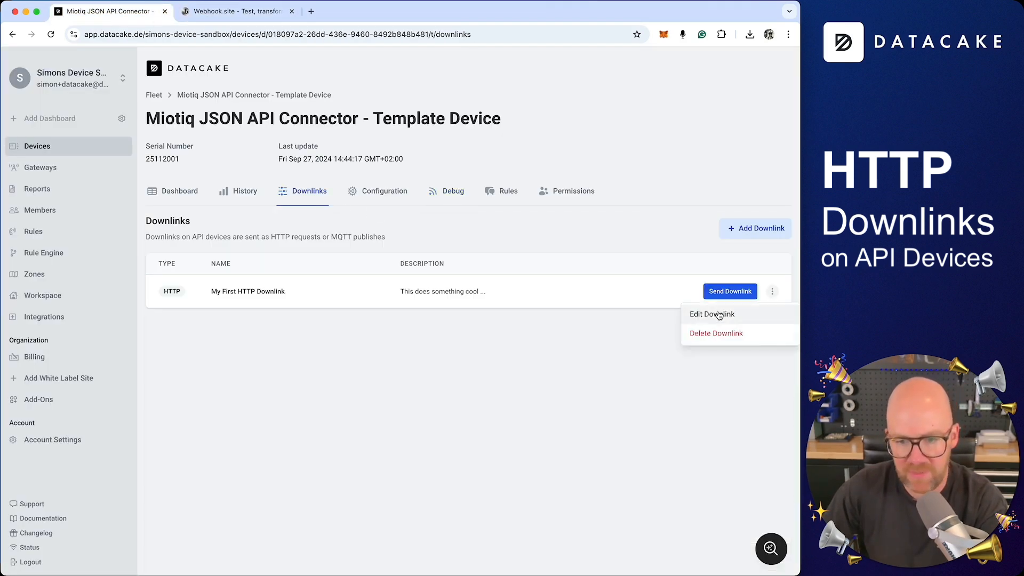
pyautogui.click(719, 315)
pyautogui.click(565, 79)
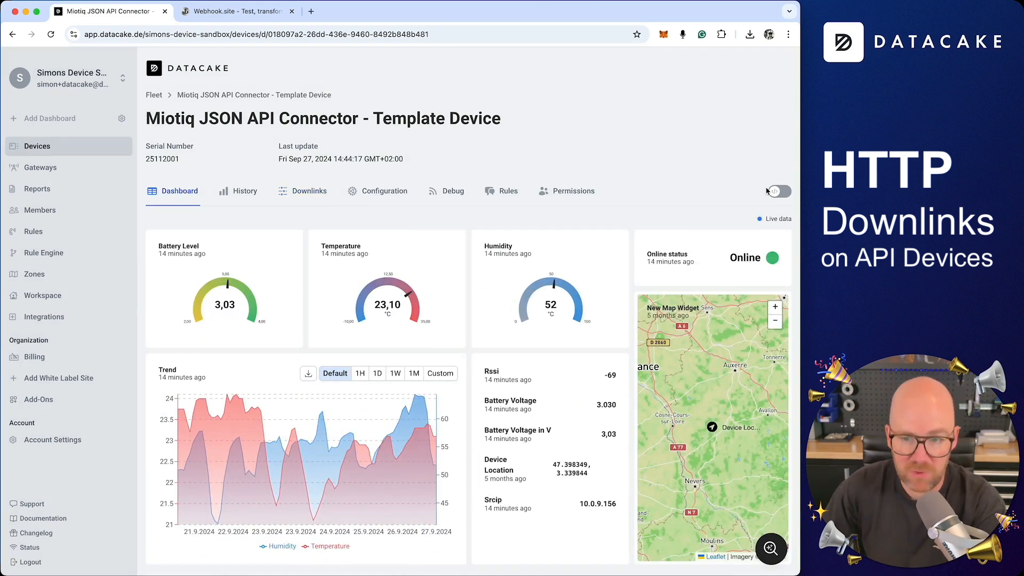
# Add a downlink button widget bound to My HTTP Downlink to the device dashboard.
pyautogui.click(776, 192)
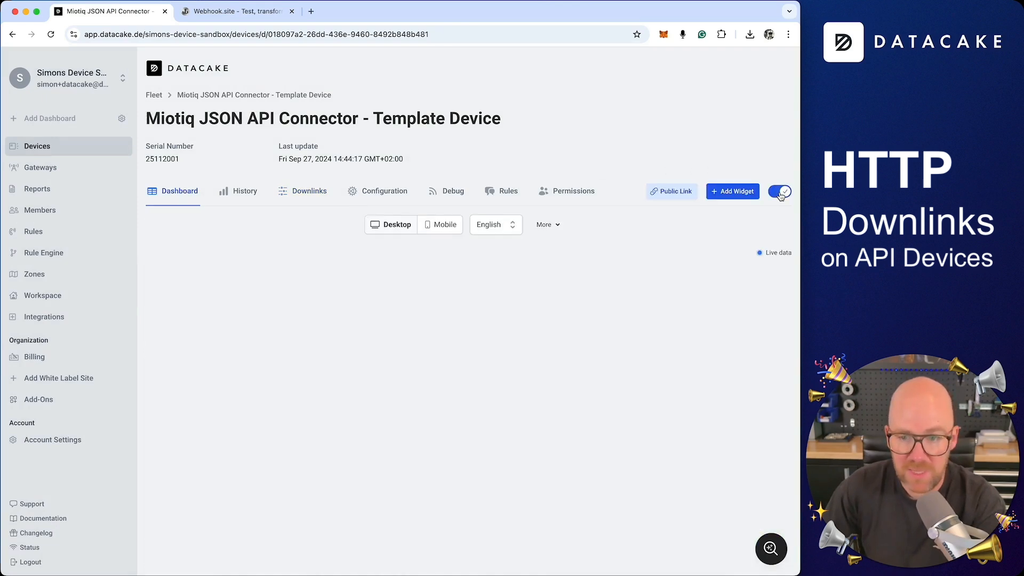
pyautogui.click(731, 192)
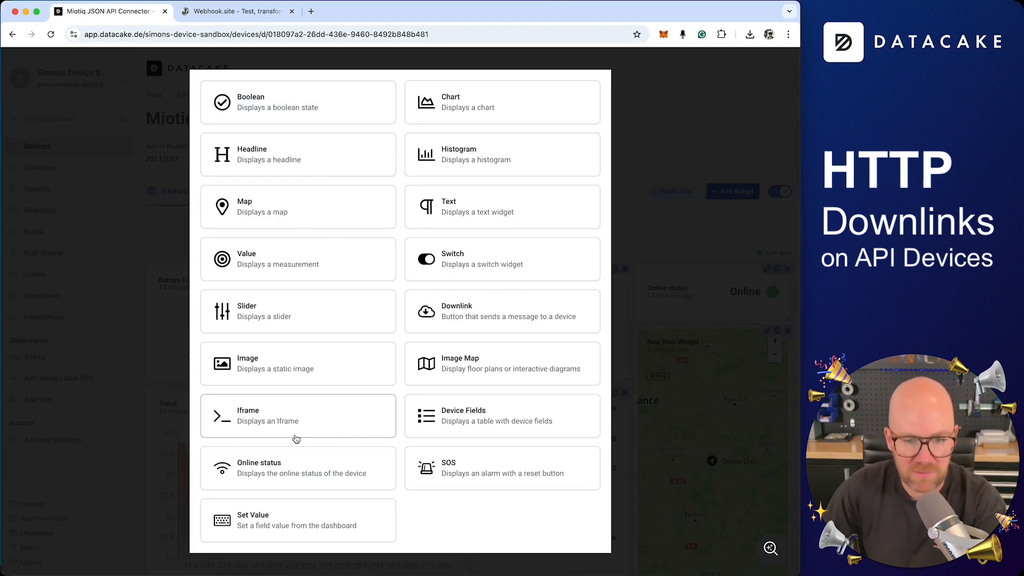
pyautogui.click(434, 314)
pyautogui.click(297, 292)
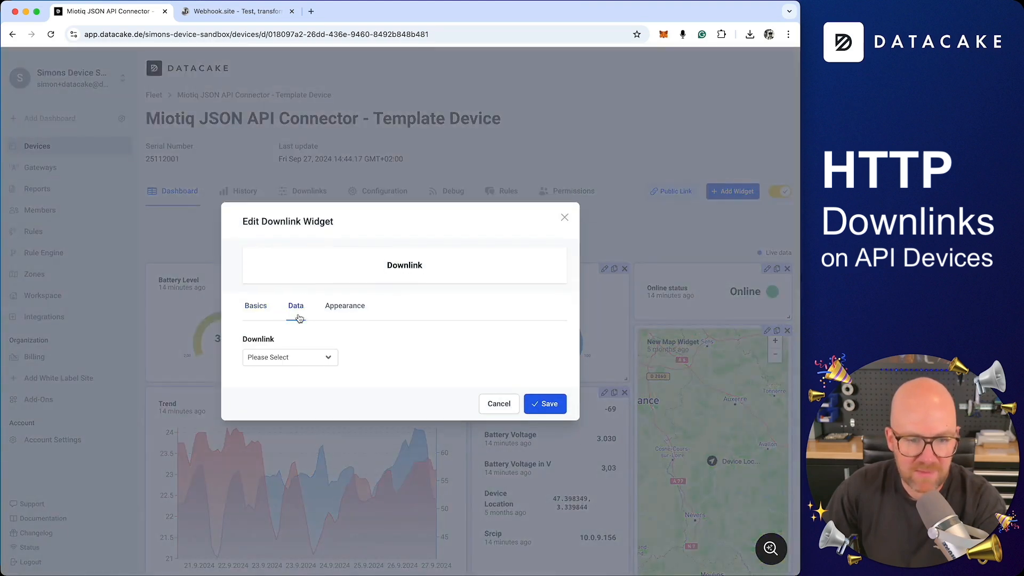
pyautogui.click(288, 357)
pyautogui.click(299, 367)
pyautogui.click(255, 292)
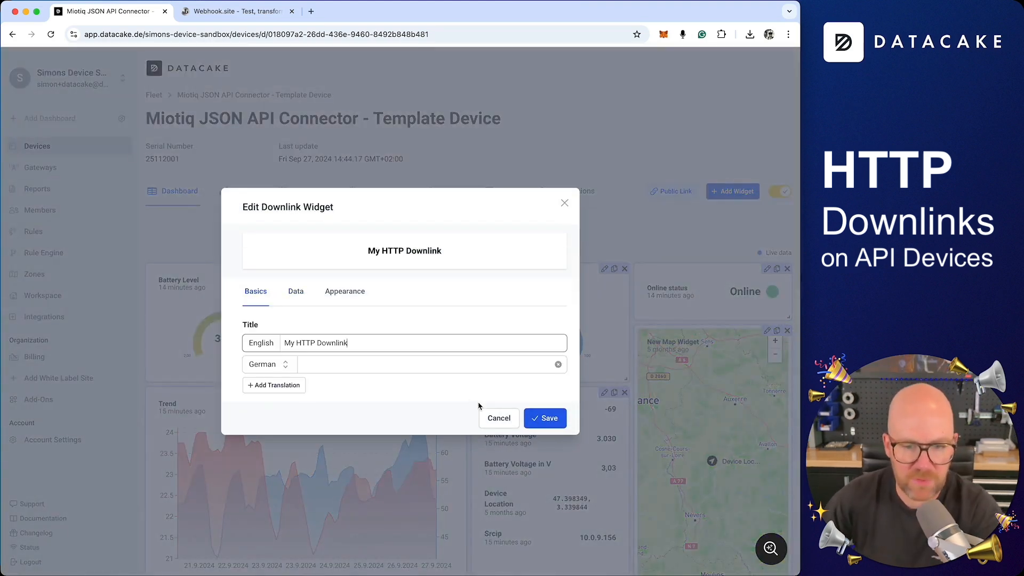
pyautogui.click(545, 418)
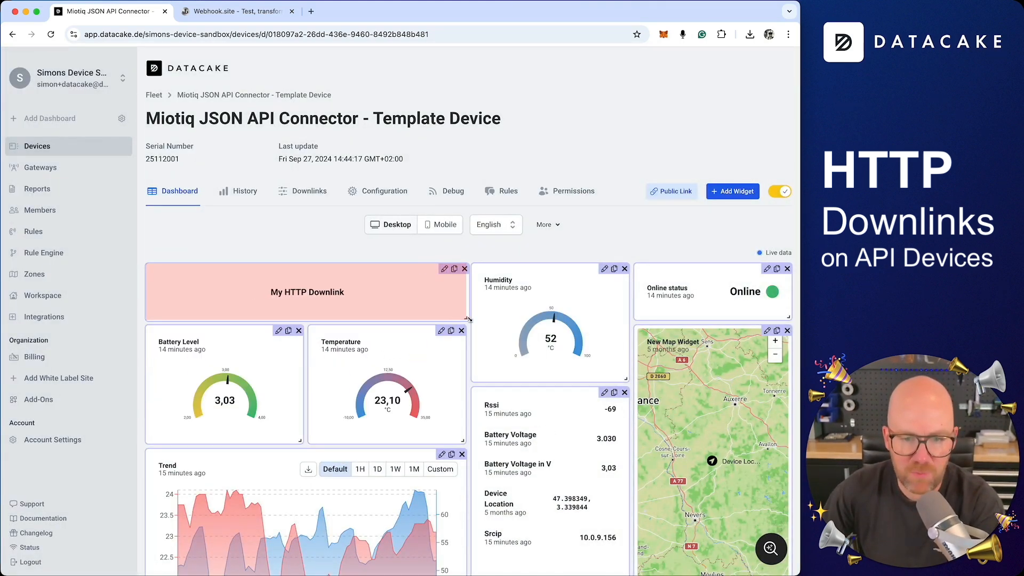
# Exit edit mode, fire the downlink button, and check Webhook.site for the request.
pyautogui.click(780, 193)
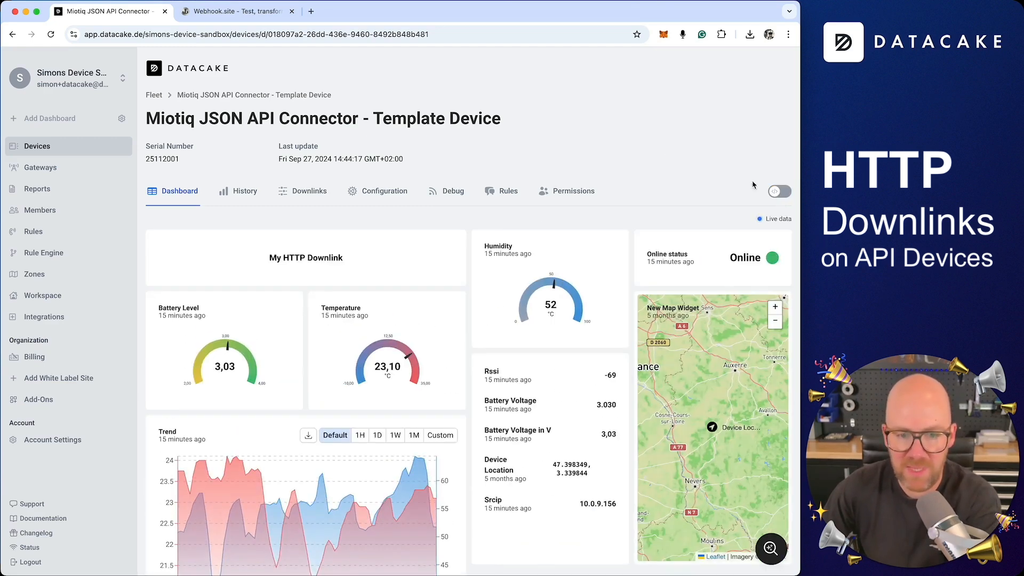
pyautogui.click(323, 264)
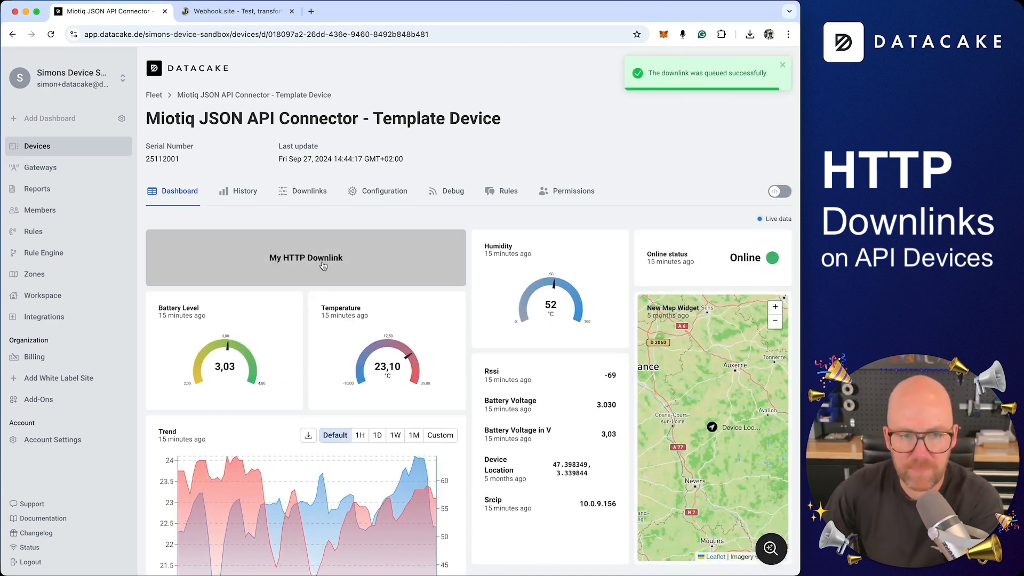
pyautogui.click(238, 11)
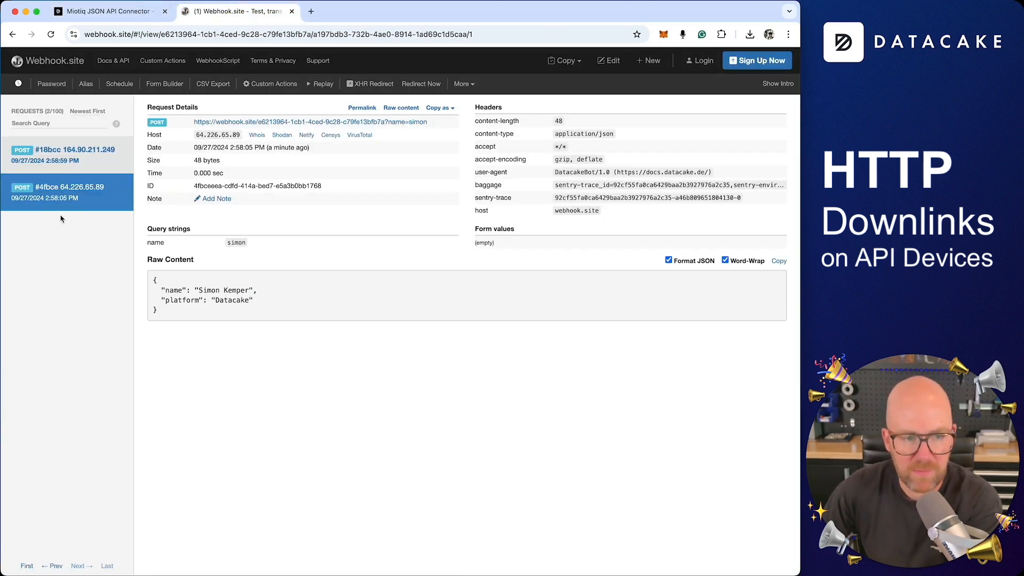
# Inspect POST request #18bcc on Webhook.site, then return to Datacake's Downlinks tab.
pyautogui.click(88, 161)
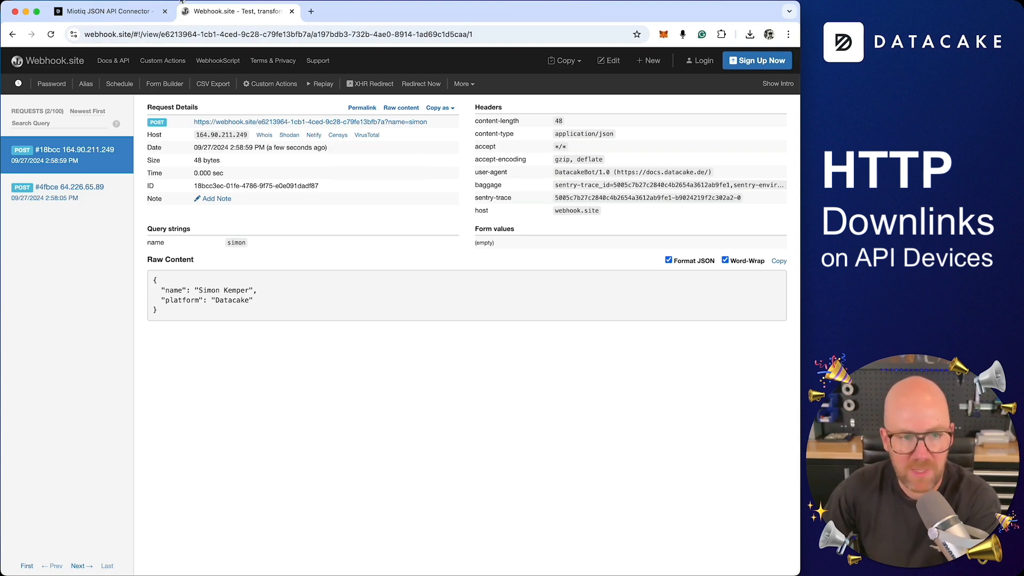
pyautogui.click(134, 8)
pyautogui.click(309, 191)
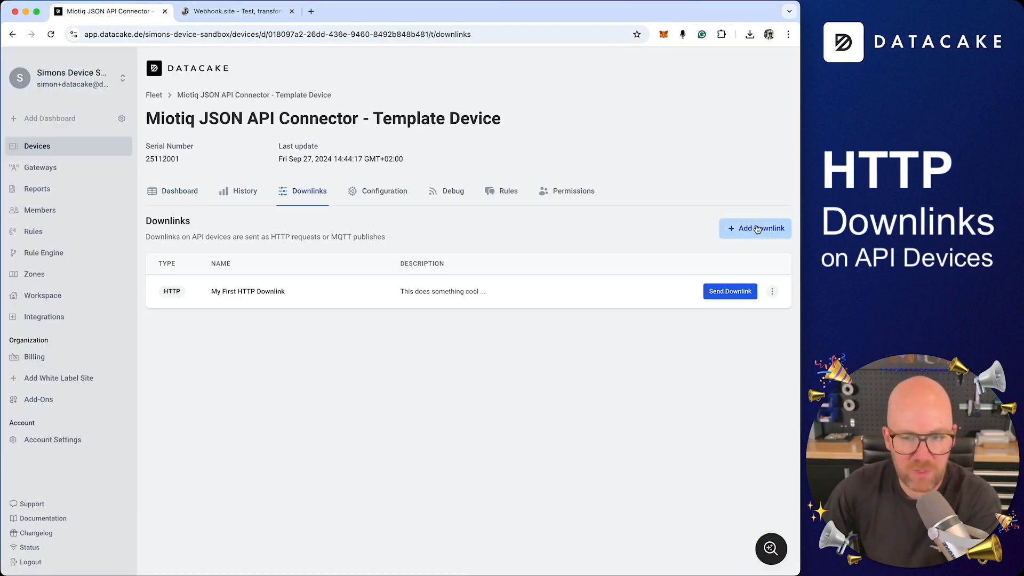
# Edit My First HTTP Downlink to enable Trigger on measurements and add the Temperature field.
pyautogui.click(773, 291)
pyautogui.click(728, 316)
pyautogui.scroll(-2, 541, 222)
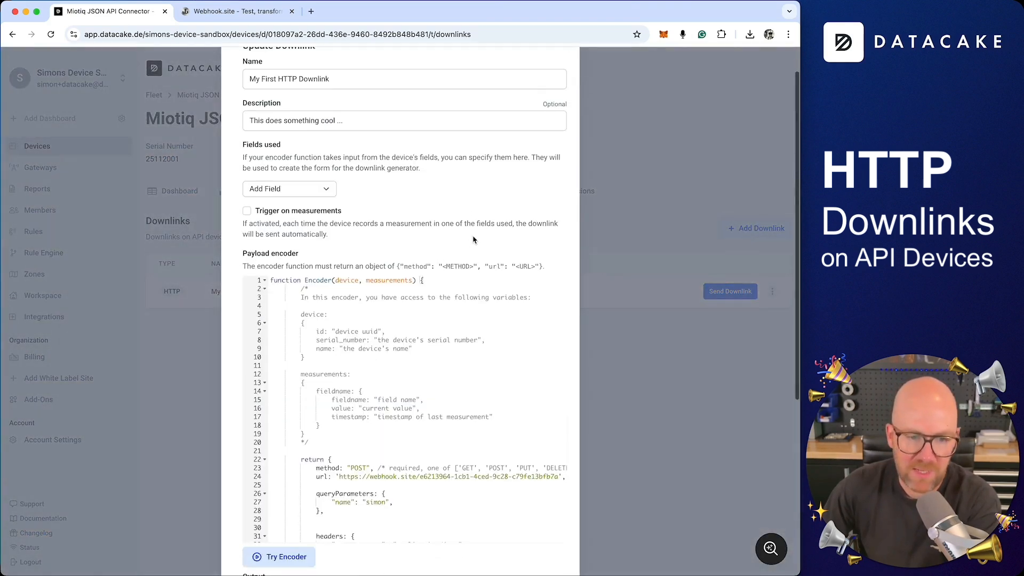
pyautogui.click(300, 204)
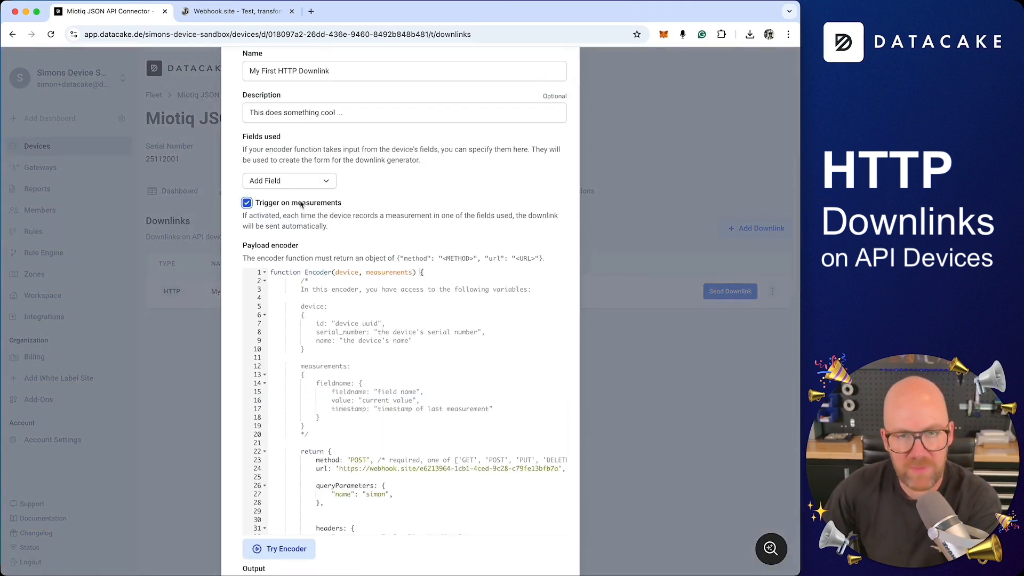
pyautogui.click(322, 187)
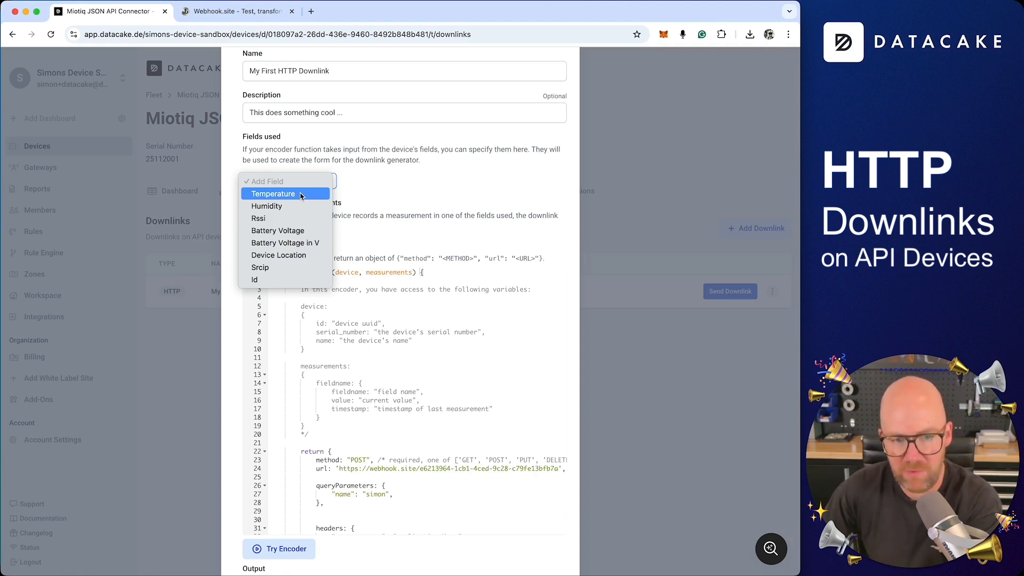
pyautogui.click(300, 195)
pyautogui.click(307, 184)
pyautogui.click(467, 217)
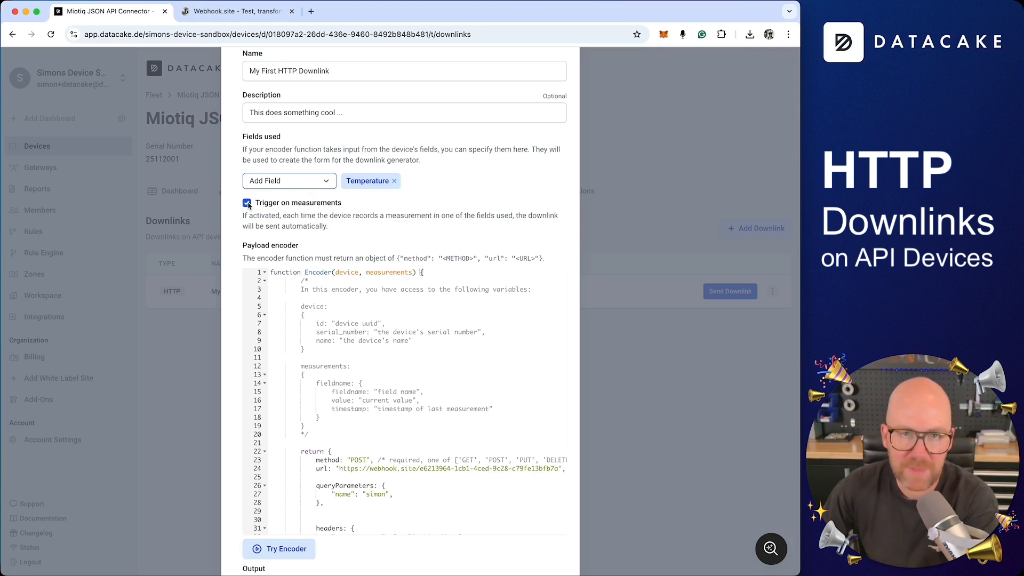
pyautogui.scroll(-3, 374, 212)
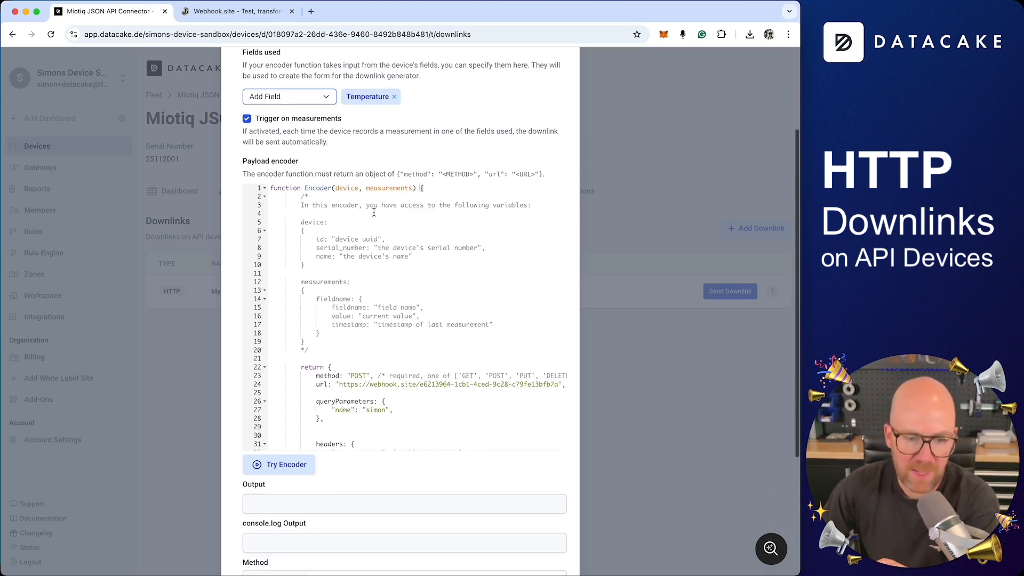
# Add "temperature": measurements["TEMPERATURE"].value to the payload encoder's JSON body.
pyautogui.scroll(2, 436, 171)
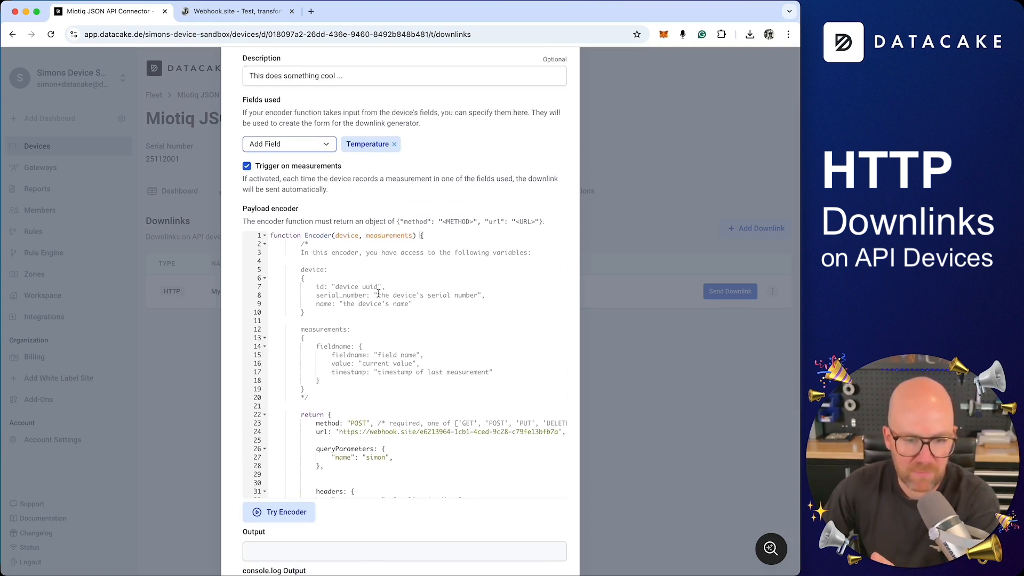
pyautogui.click(355, 338)
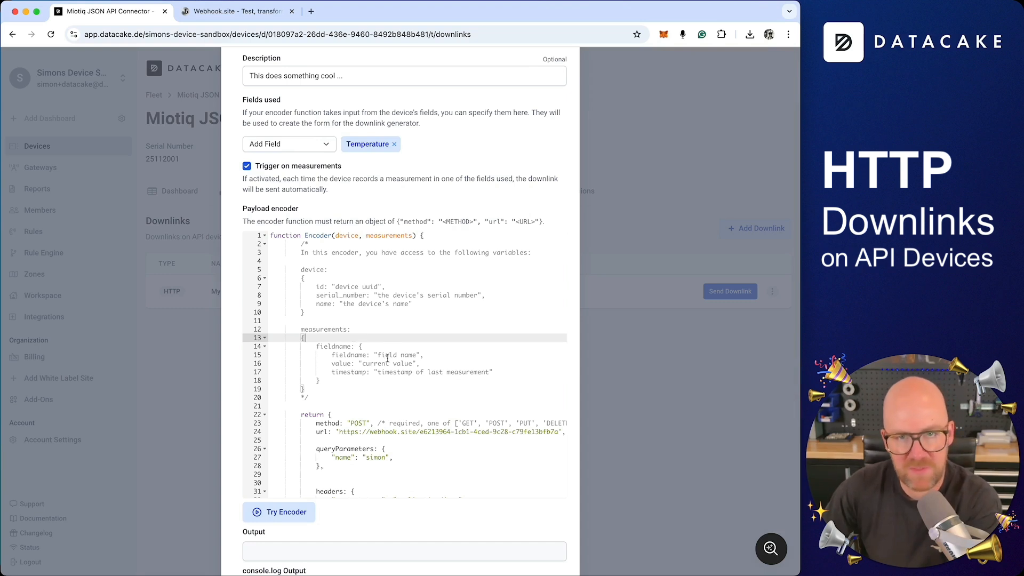
pyautogui.scroll(-3, 378, 421)
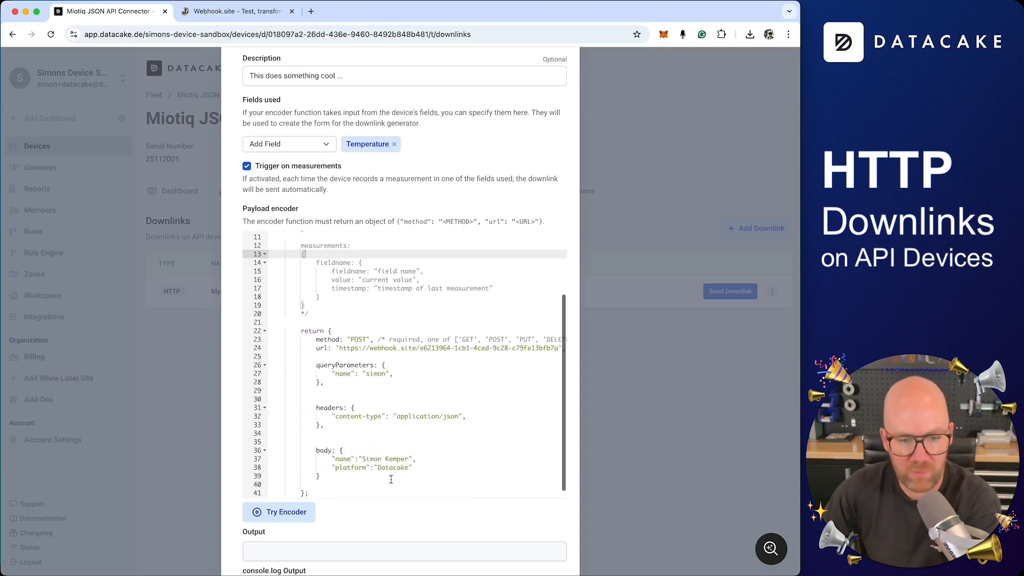
pyautogui.click(429, 463)
pyautogui.write(',')
pyautogui.press('Return')
pyautogui.write('"')
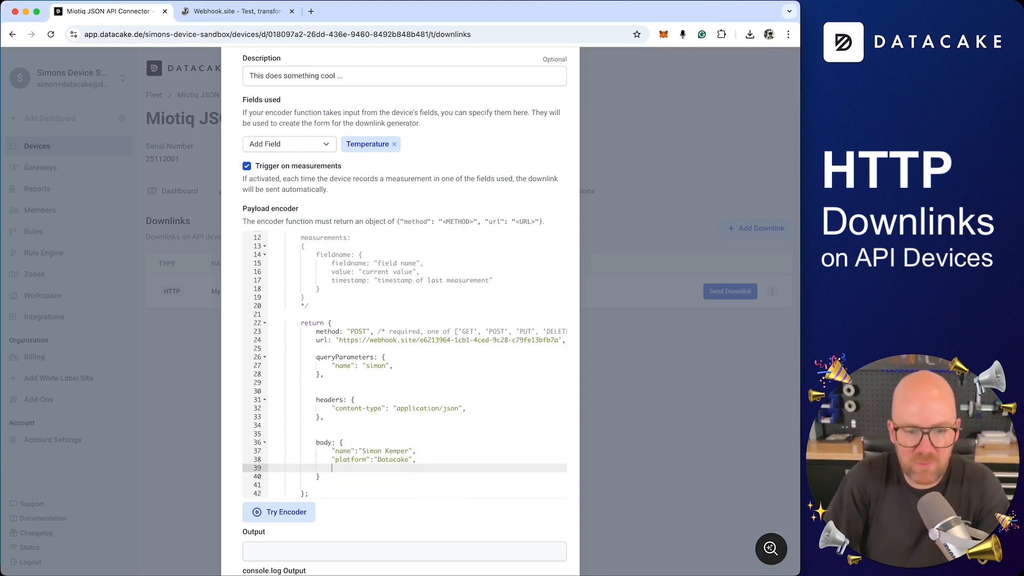
pyautogui.write('temperature":')
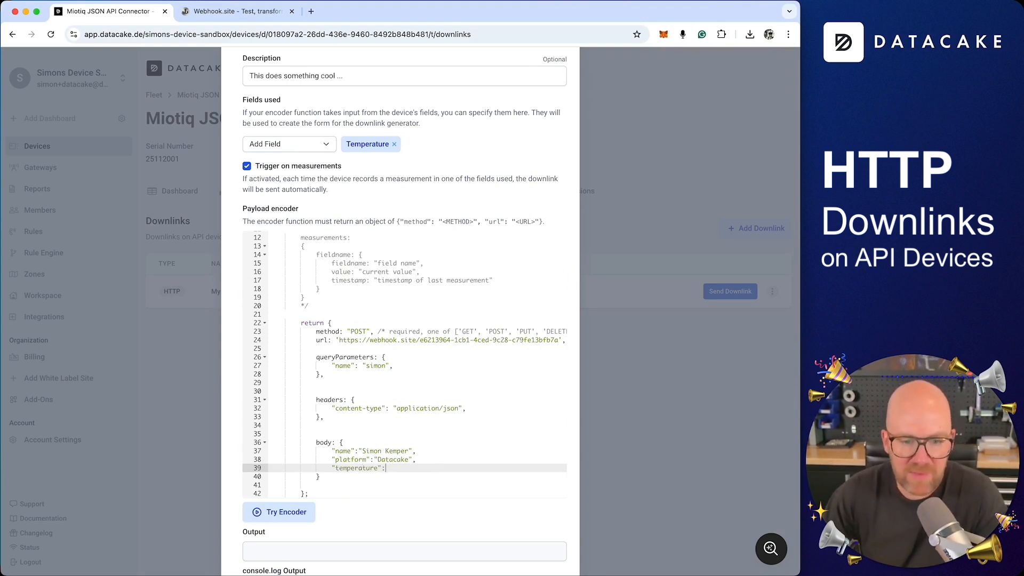
pyautogui.scroll(1, 428, 340)
pyautogui.click(322, 258)
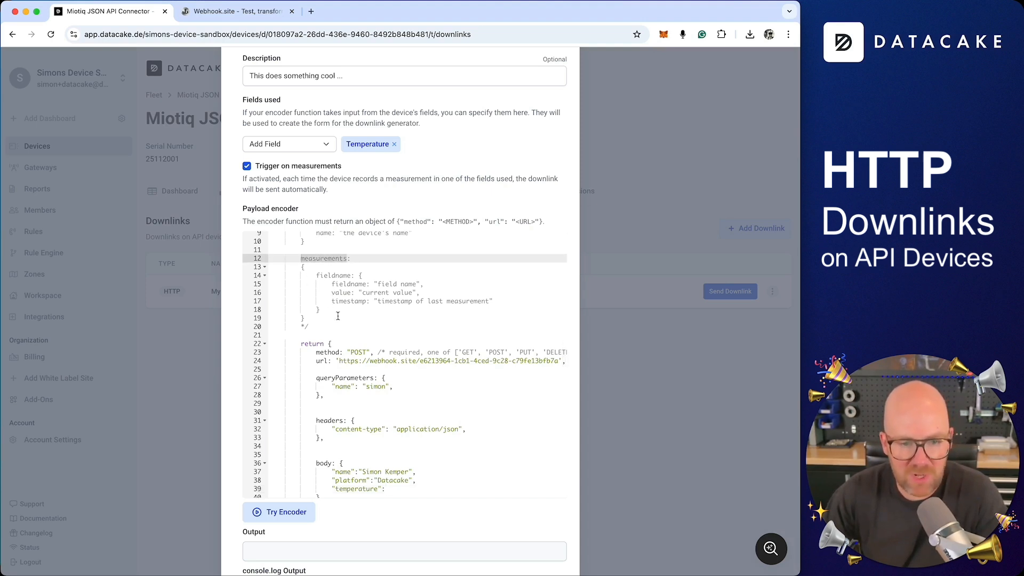
pyautogui.click(400, 488)
pyautogui.write('measurements')
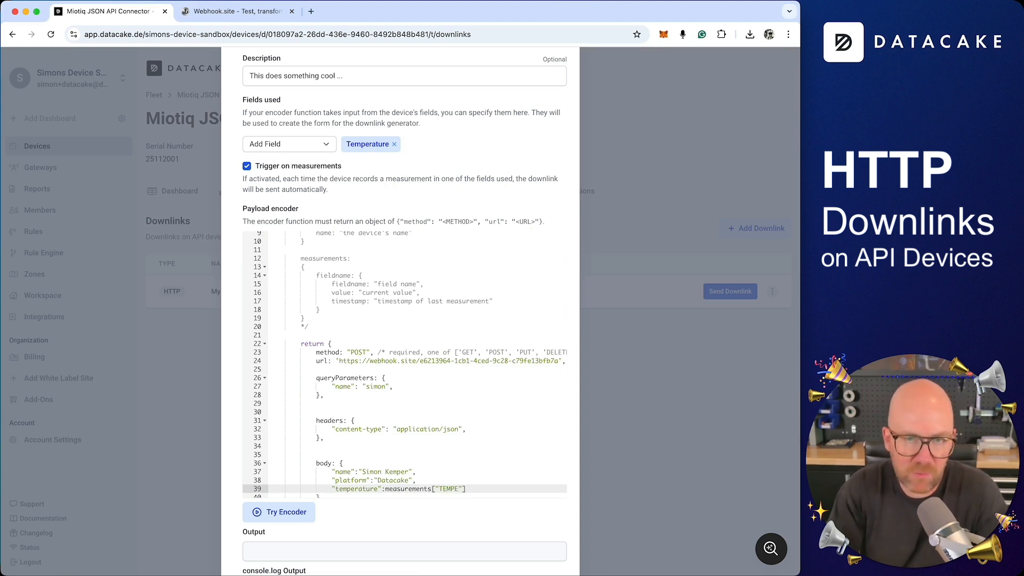
pyautogui.write('TURE"].value')
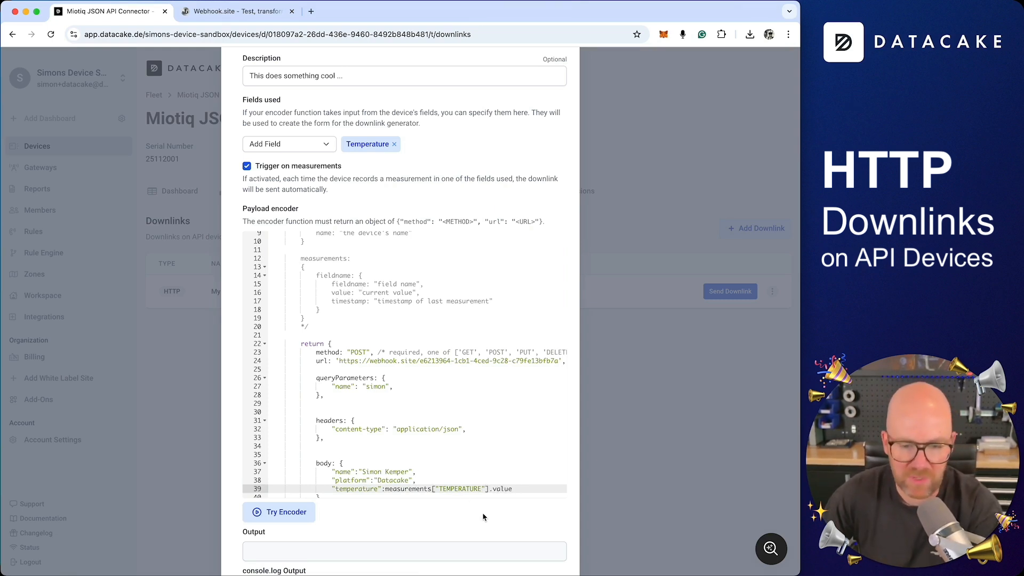
# Test the encoder to confirm the body shows temperature 23.1, then save the downlink.
pyautogui.scroll(-5, 484, 517)
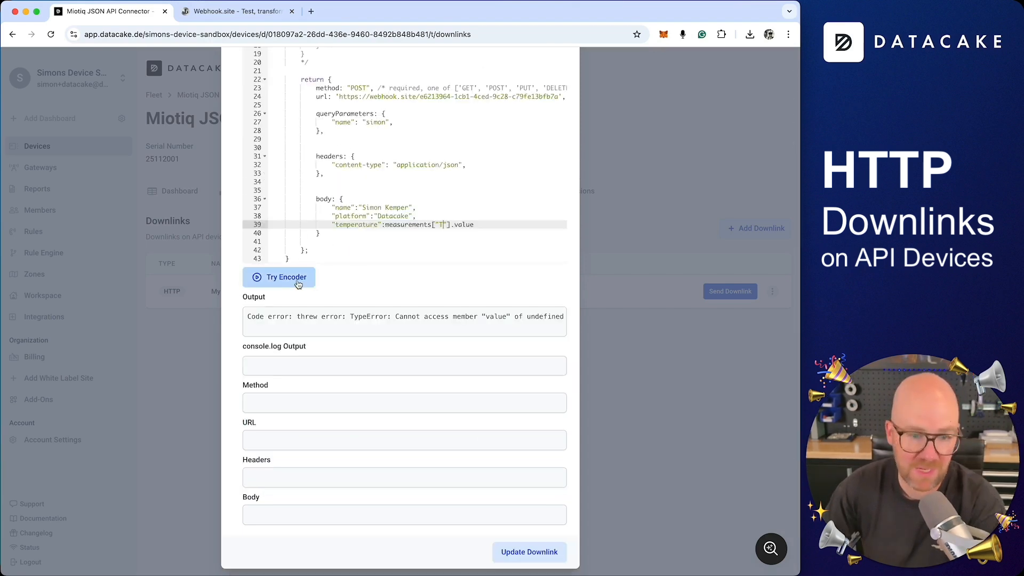
pyautogui.click(295, 281)
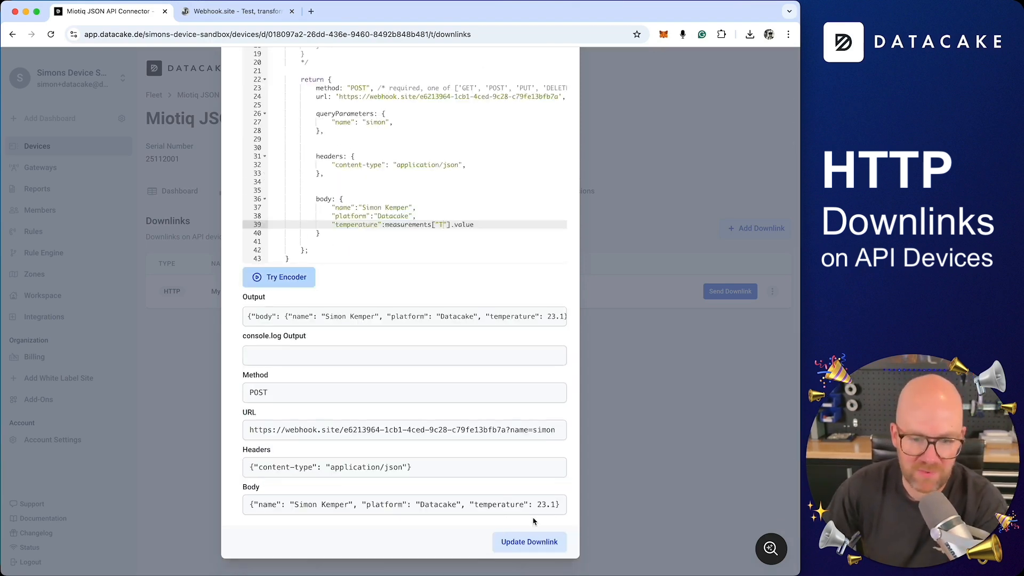
pyautogui.doubleClick(549, 505)
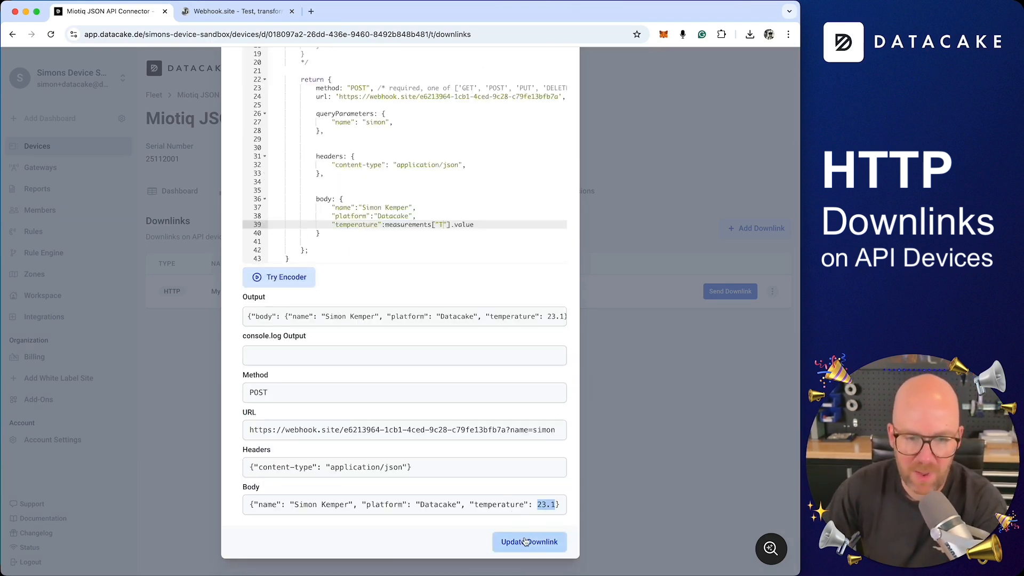
pyautogui.click(526, 542)
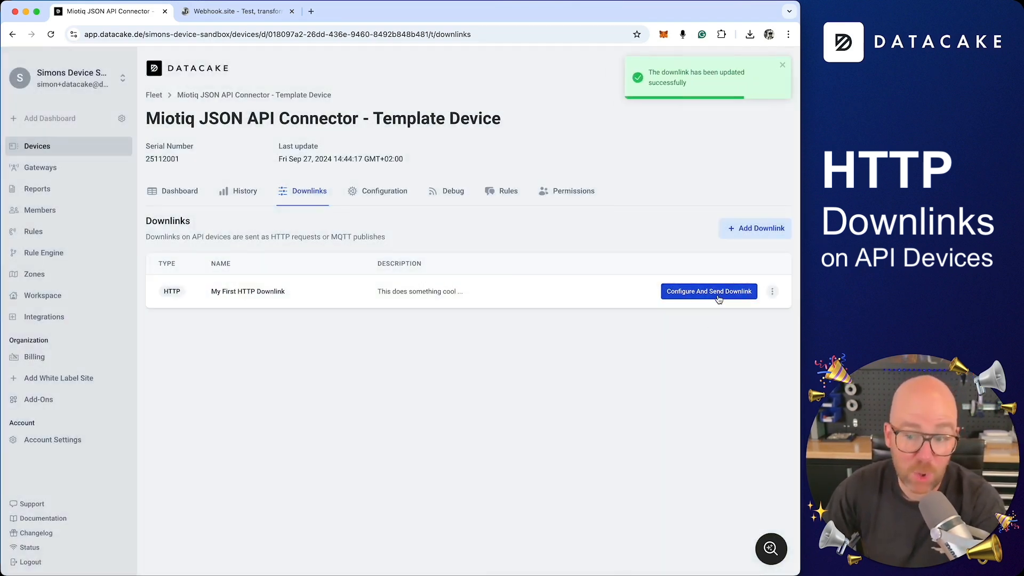
# Send the downlink with temperature 23,1, verify Webhook.site received 23.1, and return to the dashboard.
pyautogui.click(718, 294)
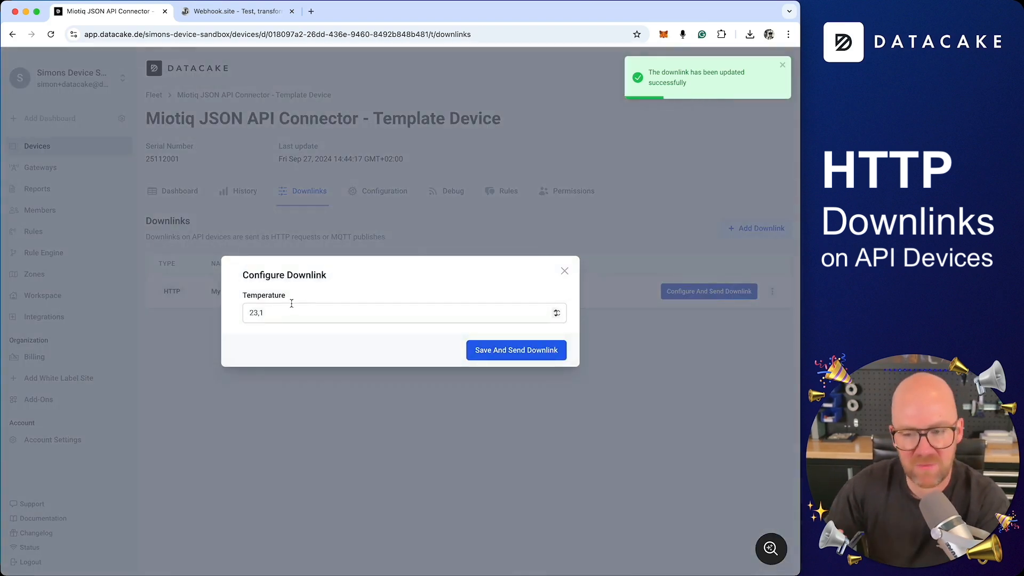
pyautogui.click(520, 350)
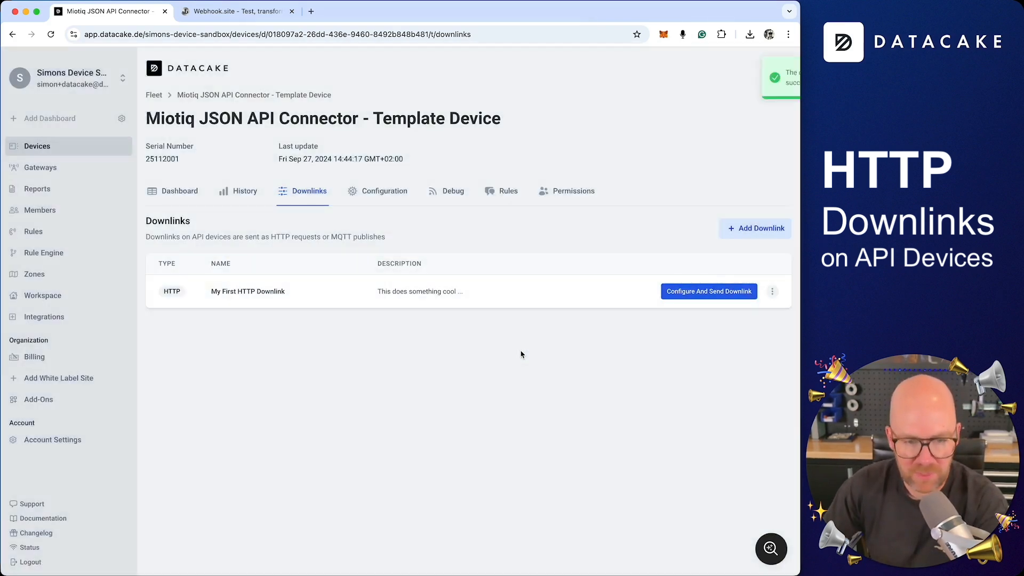
pyautogui.click(235, 11)
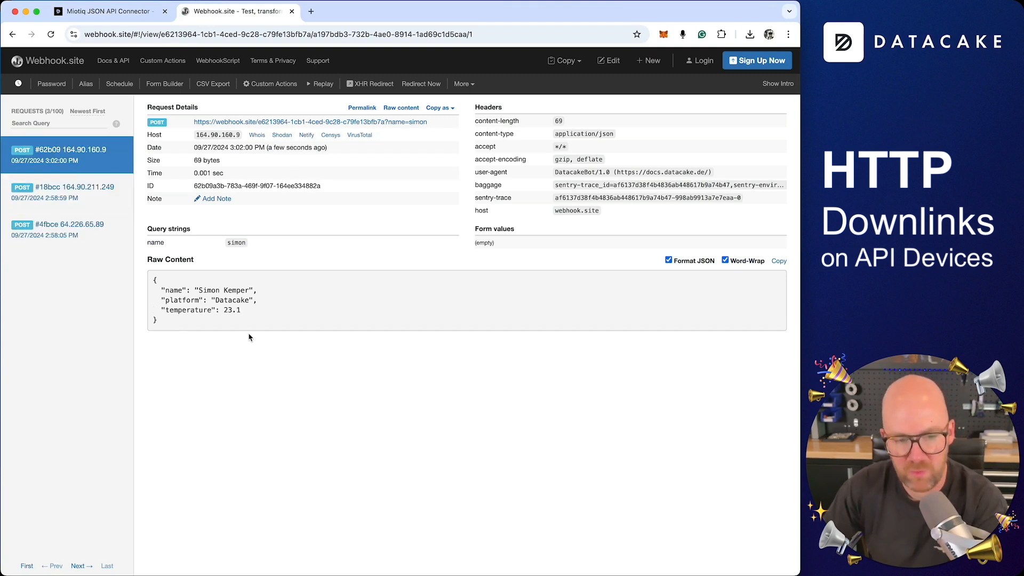
pyautogui.moveTo(243, 310); pyautogui.dragTo(154, 296)
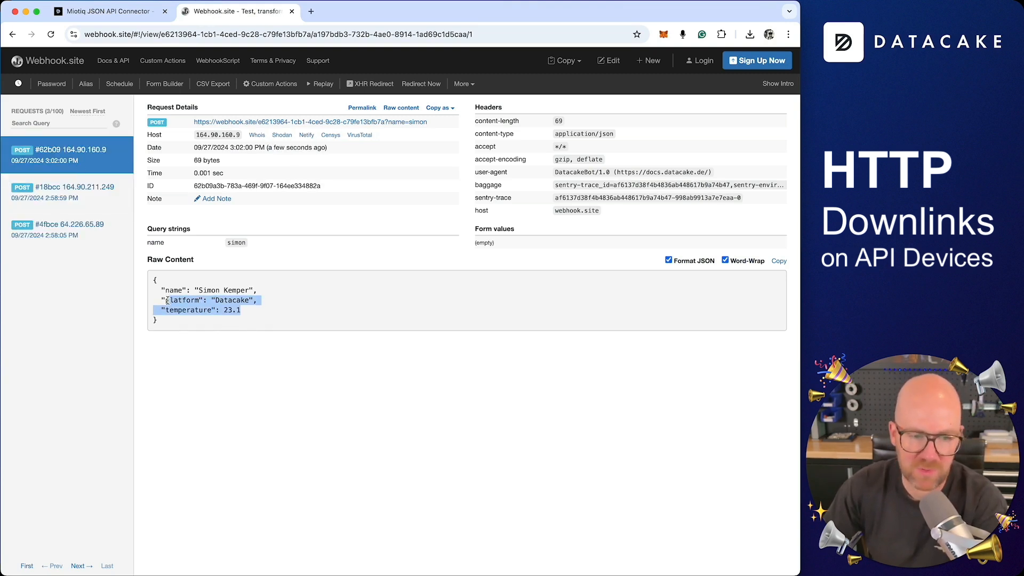
pyautogui.click(107, 12)
pyautogui.click(187, 192)
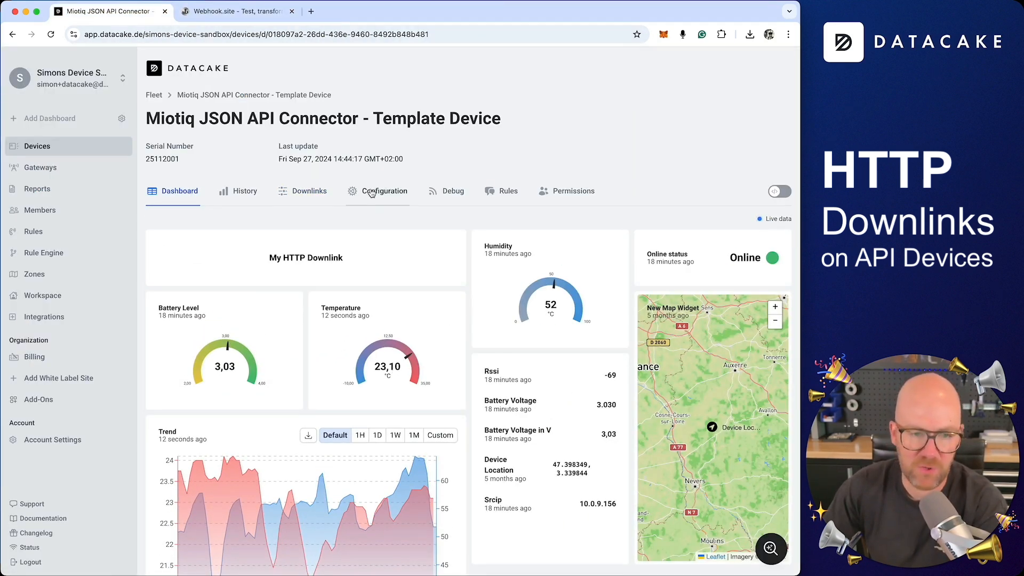
# Open My First HTTP Downlink for editing from the device's Downlinks list.
pyautogui.click(302, 191)
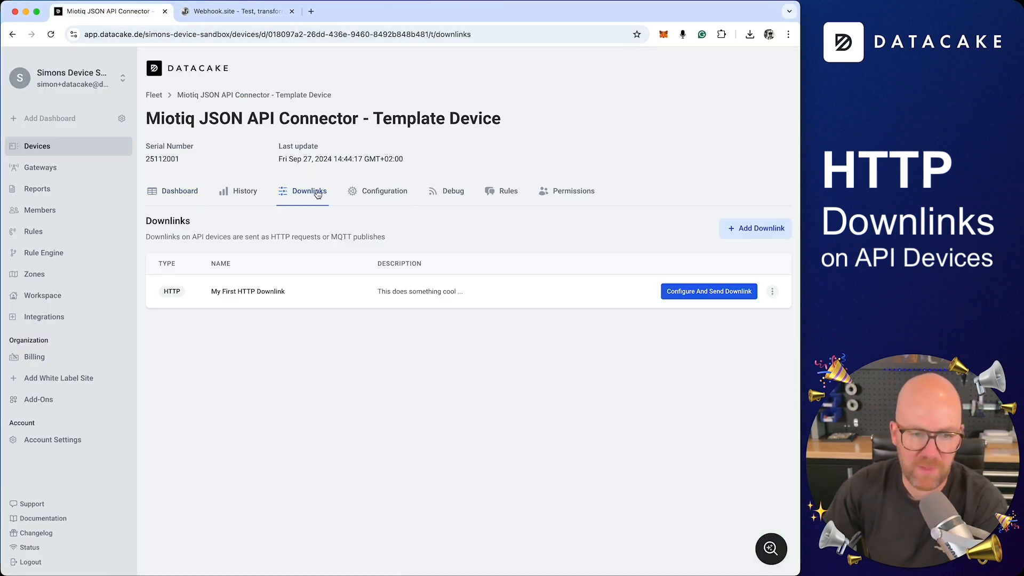
pyautogui.click(691, 291)
pyautogui.click(565, 271)
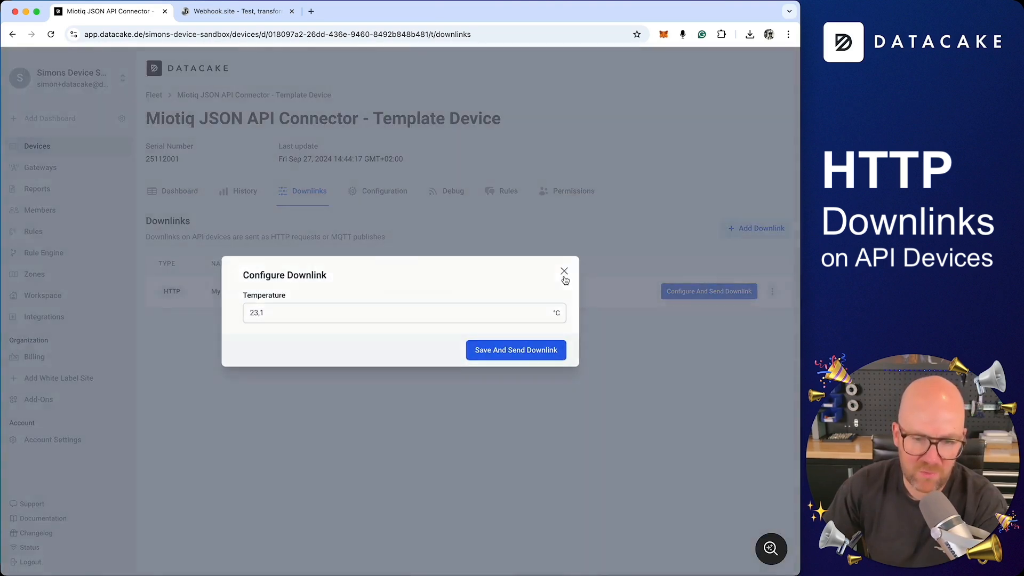
pyautogui.click(773, 295)
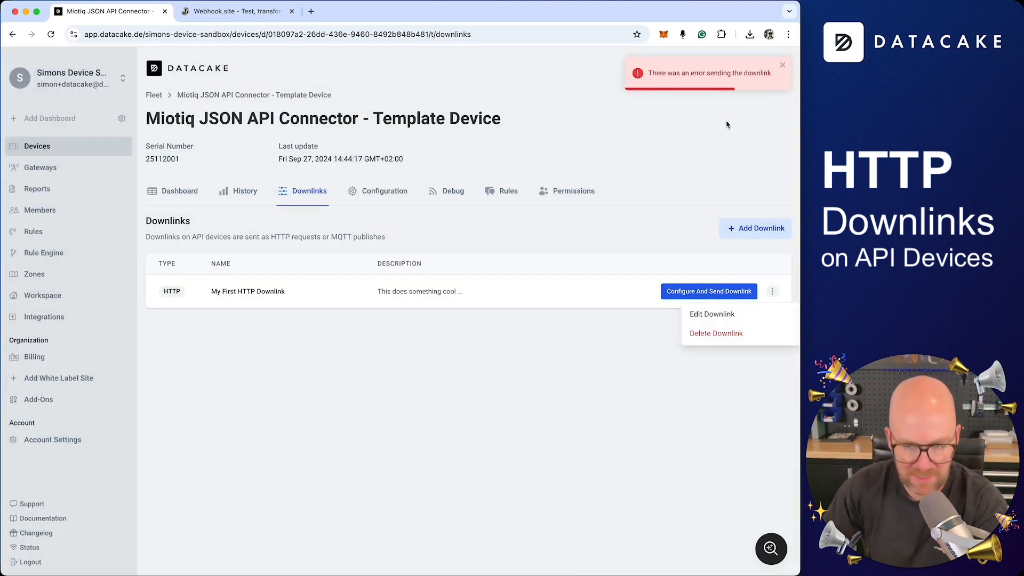
pyautogui.click(727, 313)
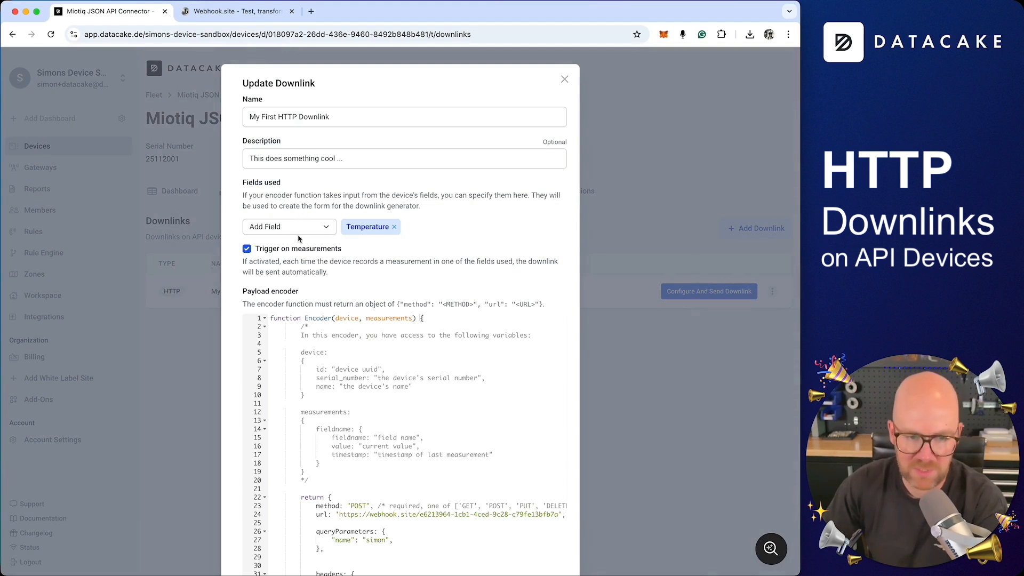
# Remove the Temperature input and the Trigger on measurements option, and save the downlink.
pyautogui.click(395, 227)
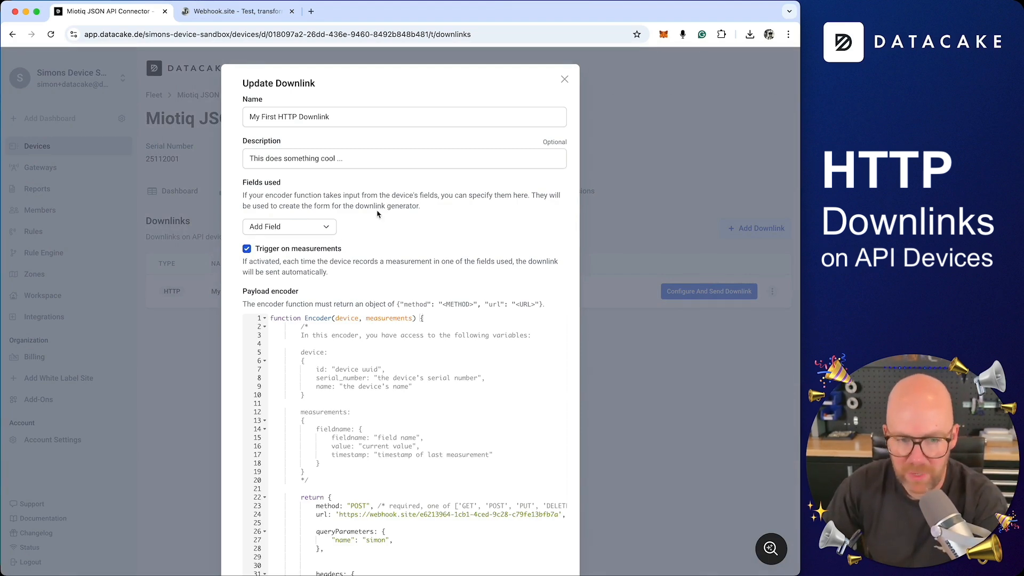
pyautogui.click(247, 250)
pyautogui.scroll(-6, 484, 264)
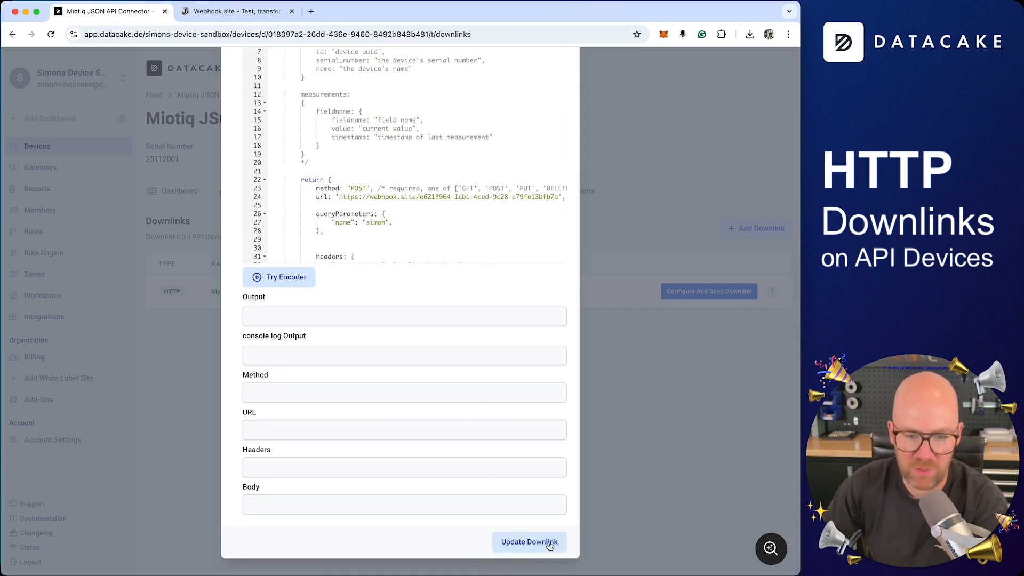
pyautogui.click(536, 534)
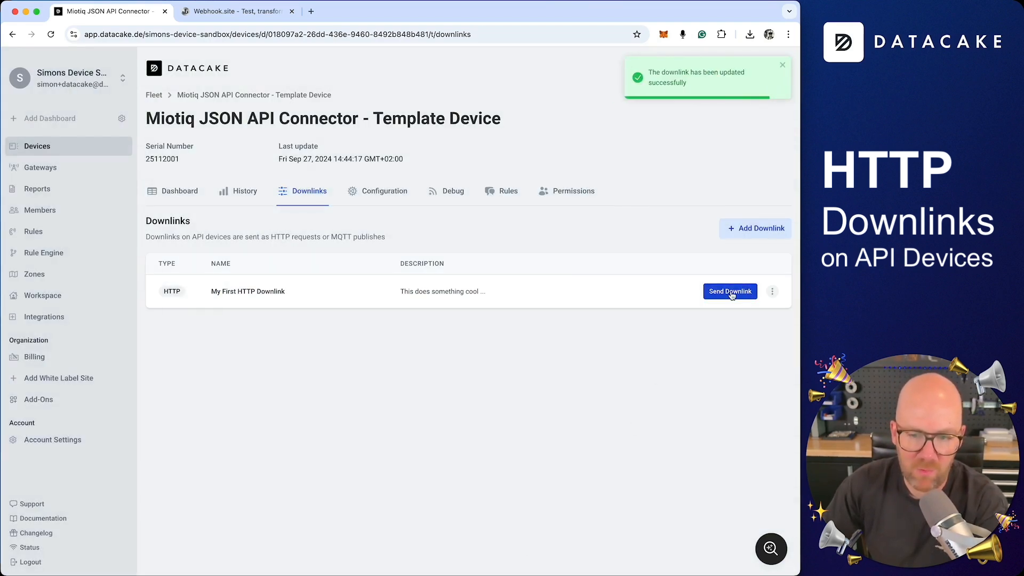
# Send the downlink and confirm Webhook.site received a new POST with temperature 23.1.
pyautogui.click(732, 294)
pyautogui.click(237, 10)
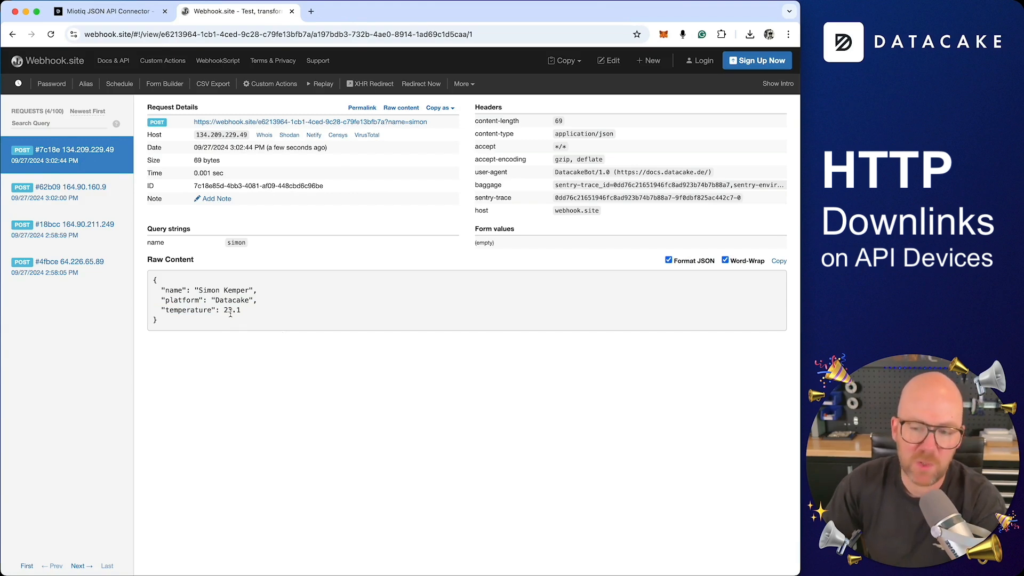
pyautogui.press('super+1')
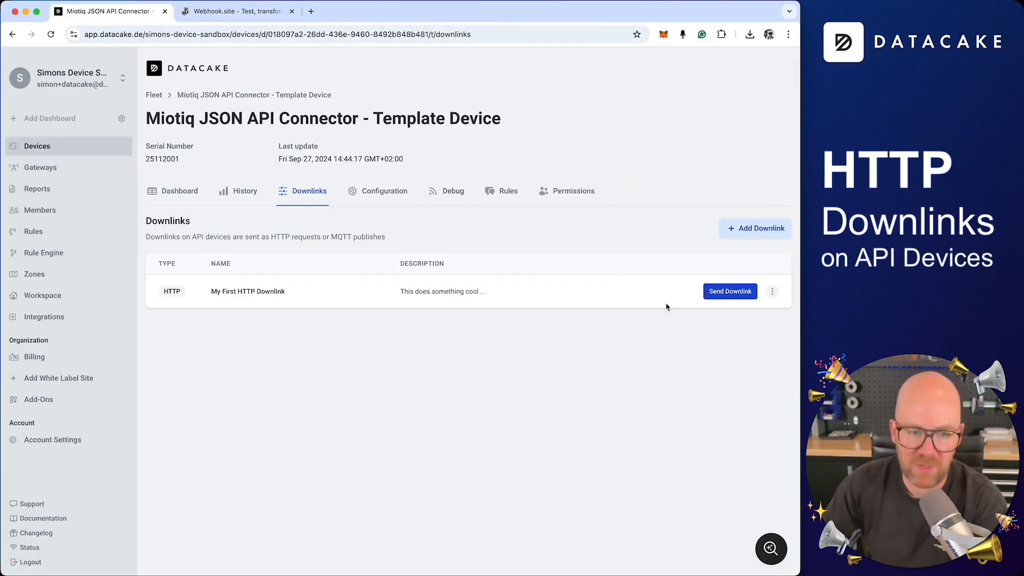
pyautogui.click(773, 291)
pyautogui.click(675, 361)
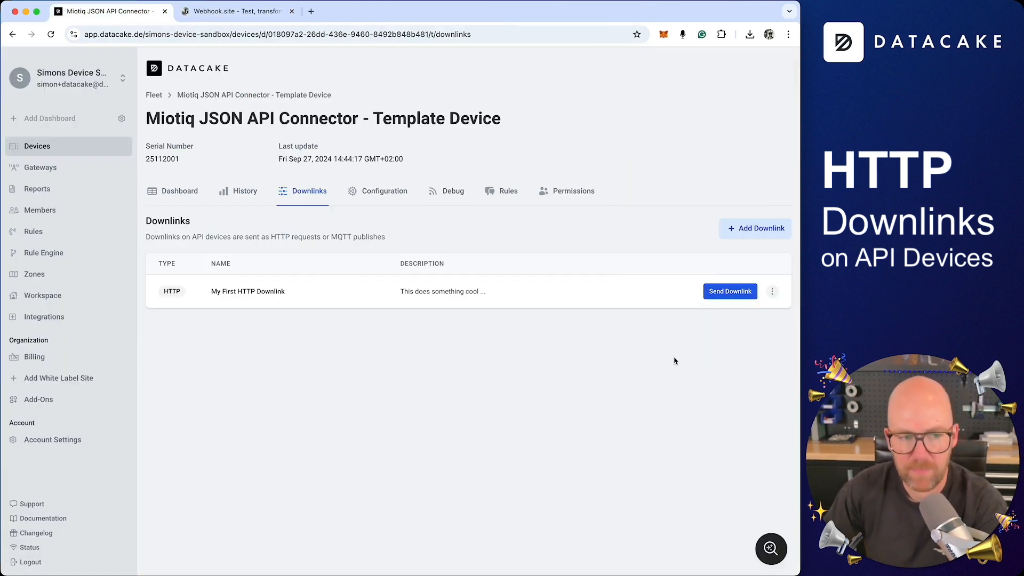
pyautogui.click(772, 292)
pyautogui.click(741, 320)
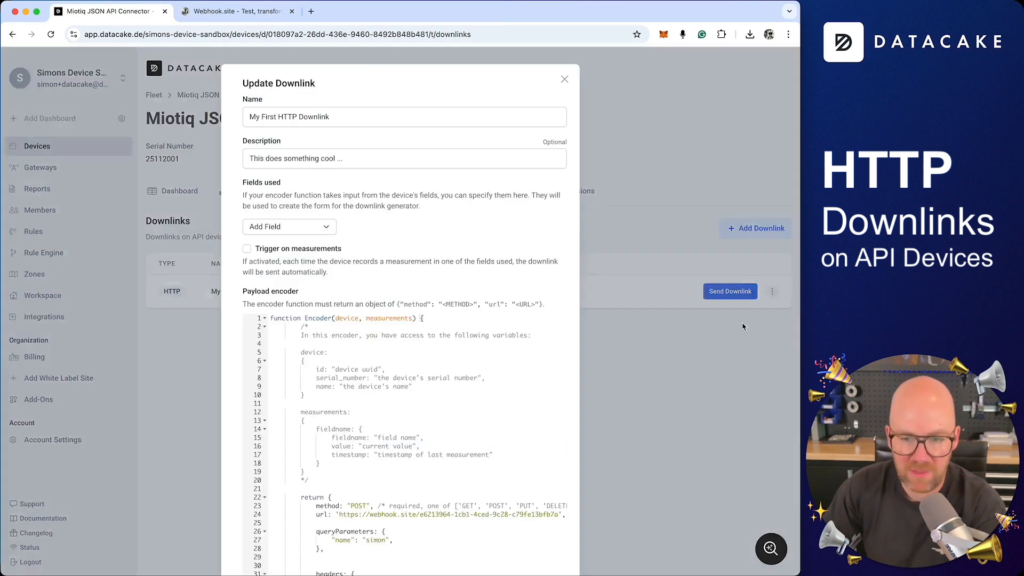
pyautogui.scroll(-5, 435, 244)
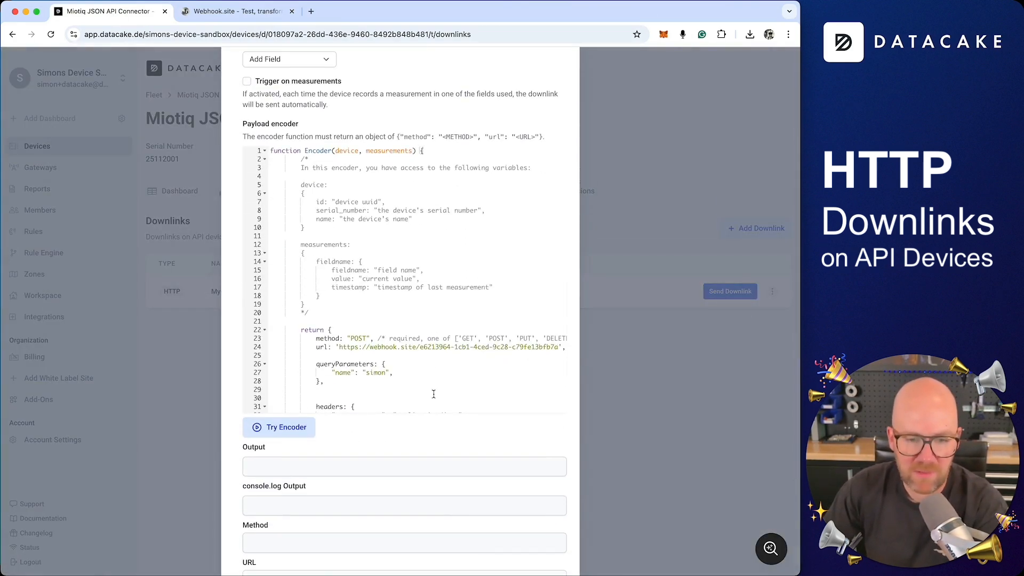
pyautogui.scroll(-5, 434, 393)
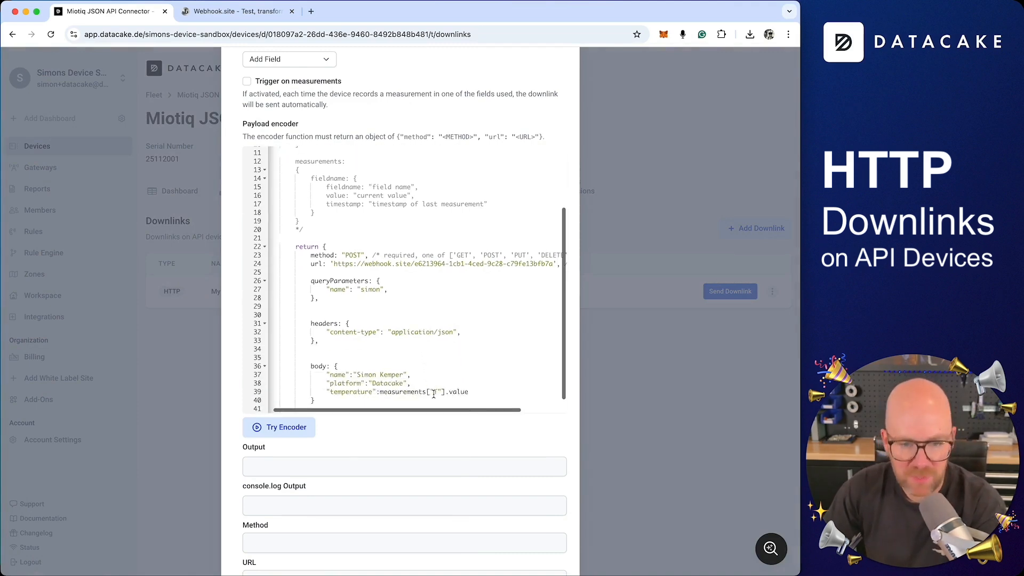
pyautogui.scroll(-3, 445, 339)
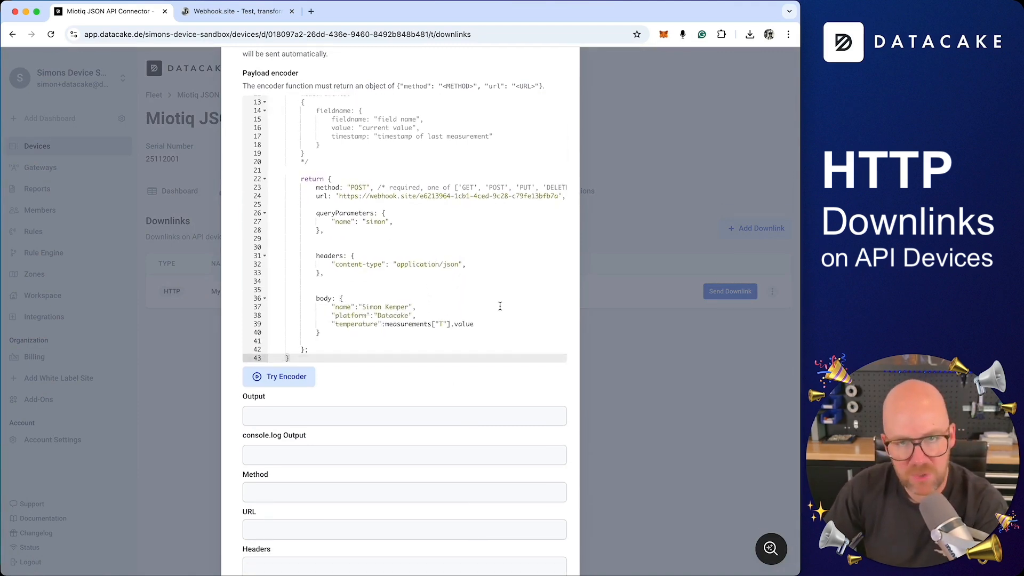
pyautogui.scroll(1, 492, 393)
pyautogui.scroll(5, 492, 393)
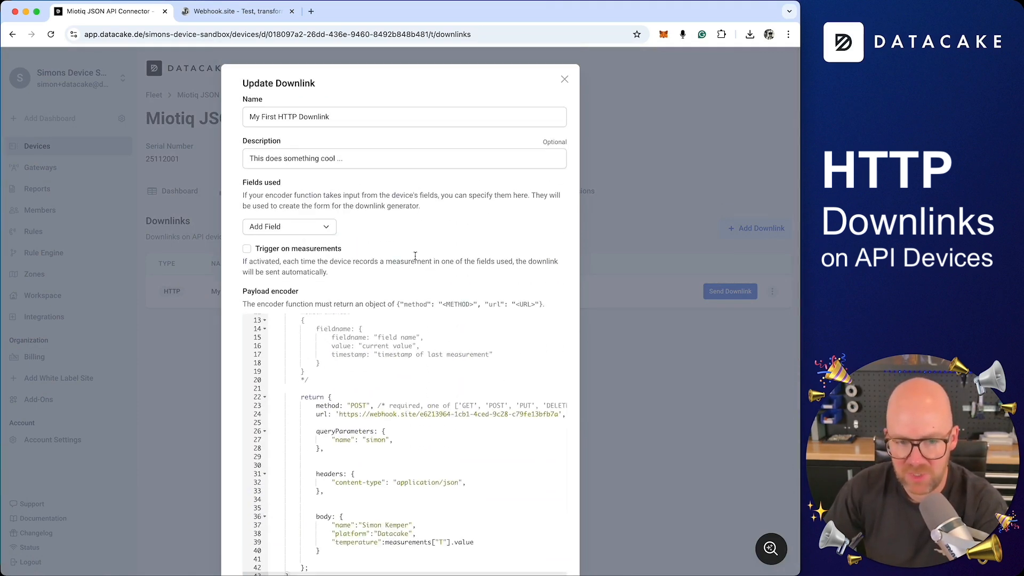
pyautogui.scroll(-3, 342, 267)
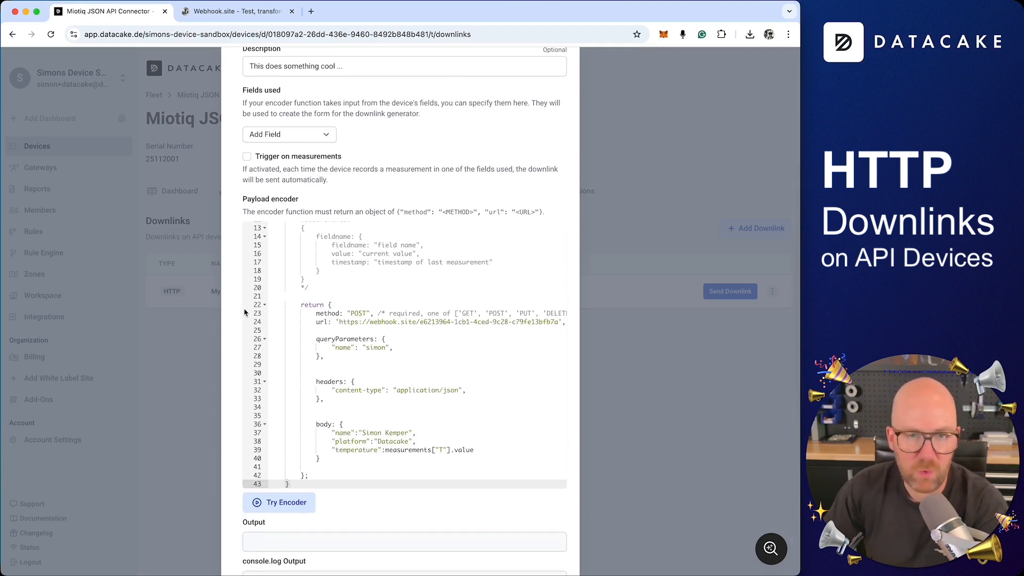
pyautogui.scroll(3, 460, 158)
pyautogui.click(565, 80)
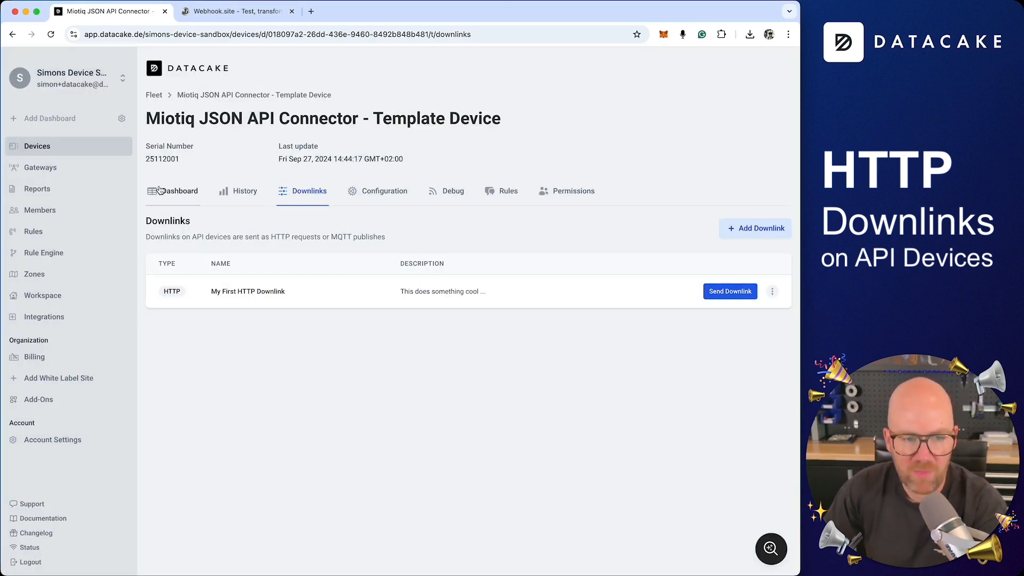
# Switch to the device dashboard and trigger the My HTTP Downlink button widget.
pyautogui.click(159, 191)
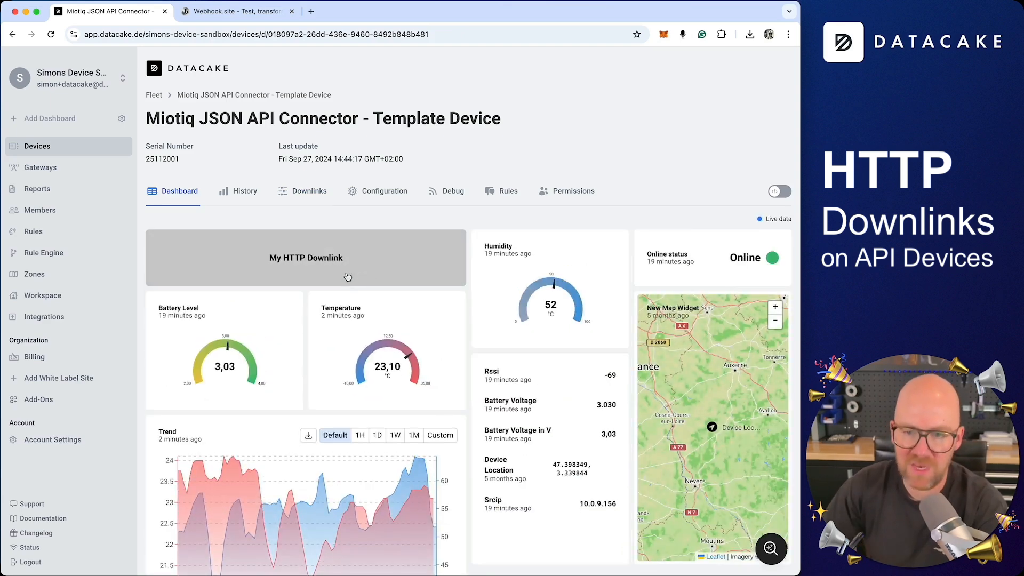
pyautogui.click(347, 276)
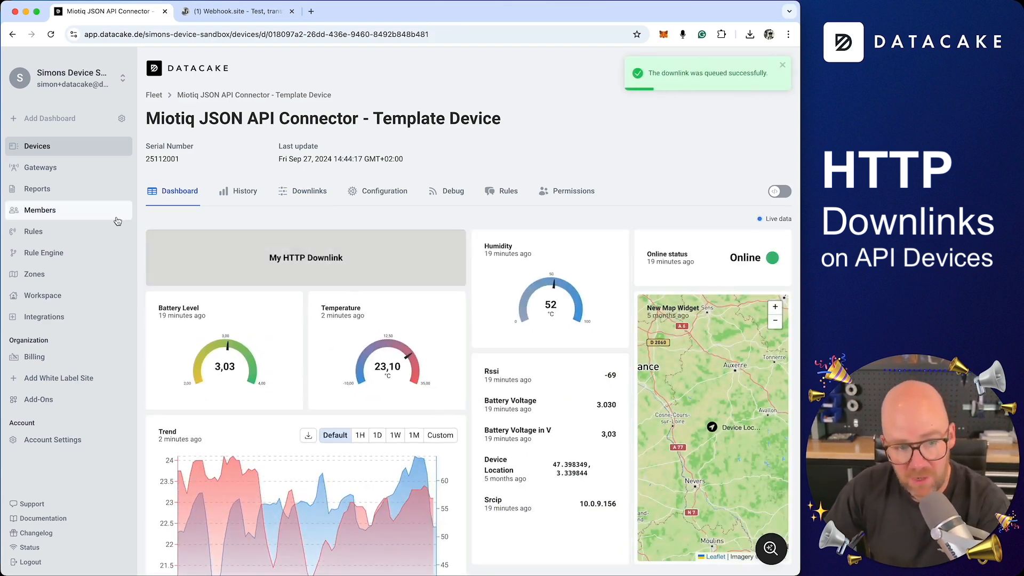
# Create a new rule for Miotiq Connector devices using a time-based schedule.
pyautogui.click(84, 254)
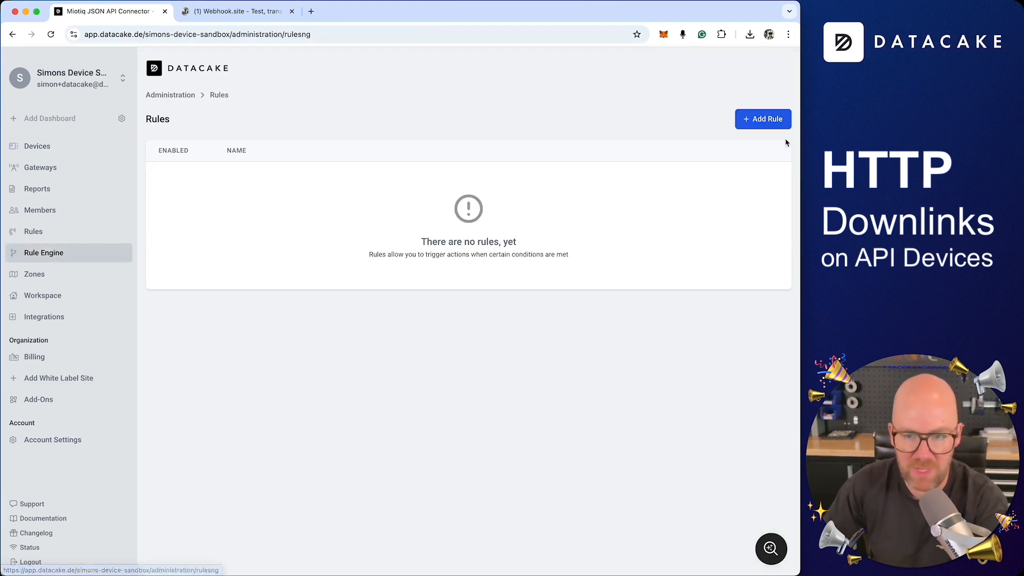
pyautogui.click(776, 129)
pyautogui.scroll(-4, 432, 336)
pyautogui.click(258, 165)
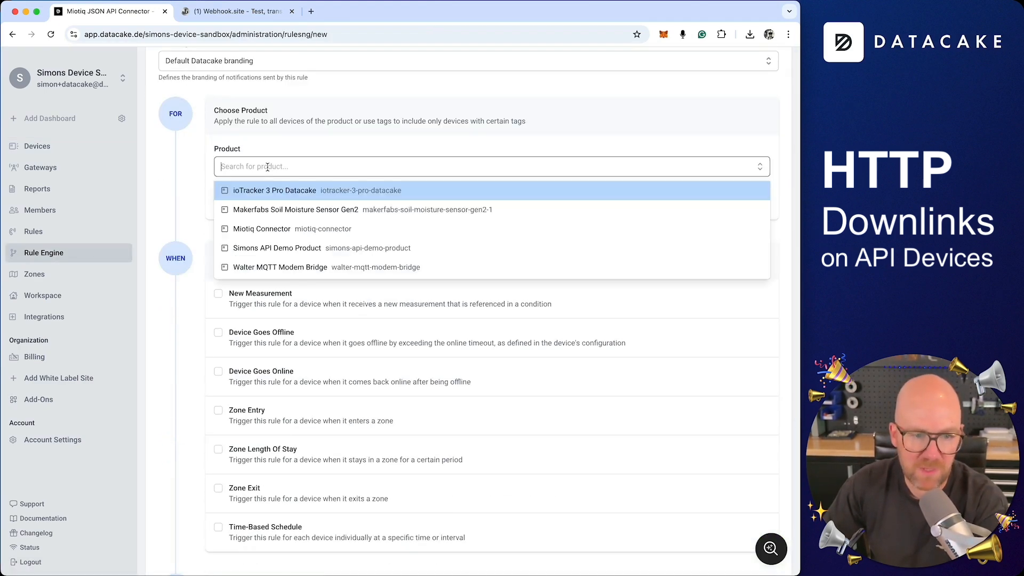
pyautogui.click(294, 229)
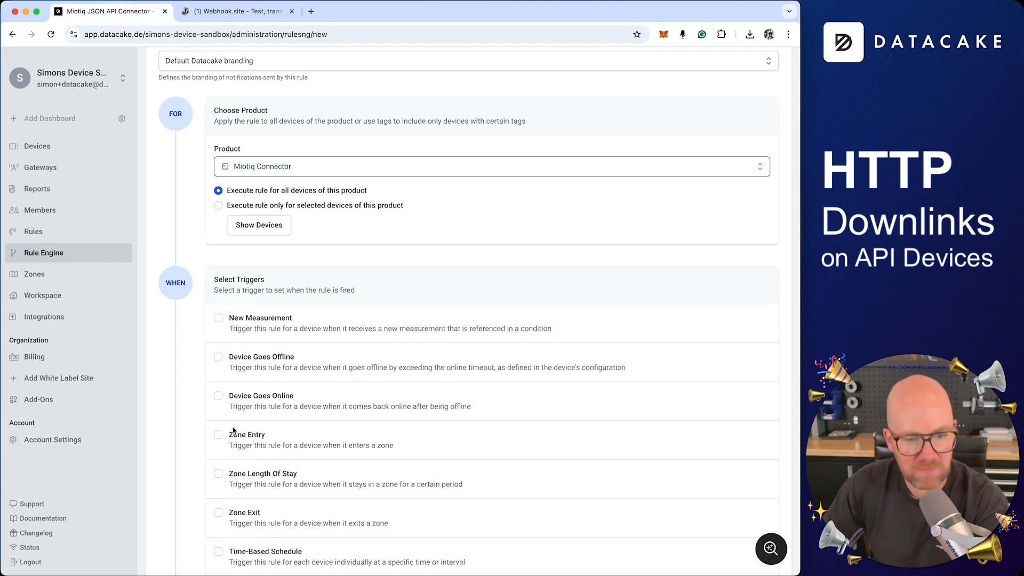
pyautogui.scroll(-5, 238, 422)
pyautogui.click(219, 297)
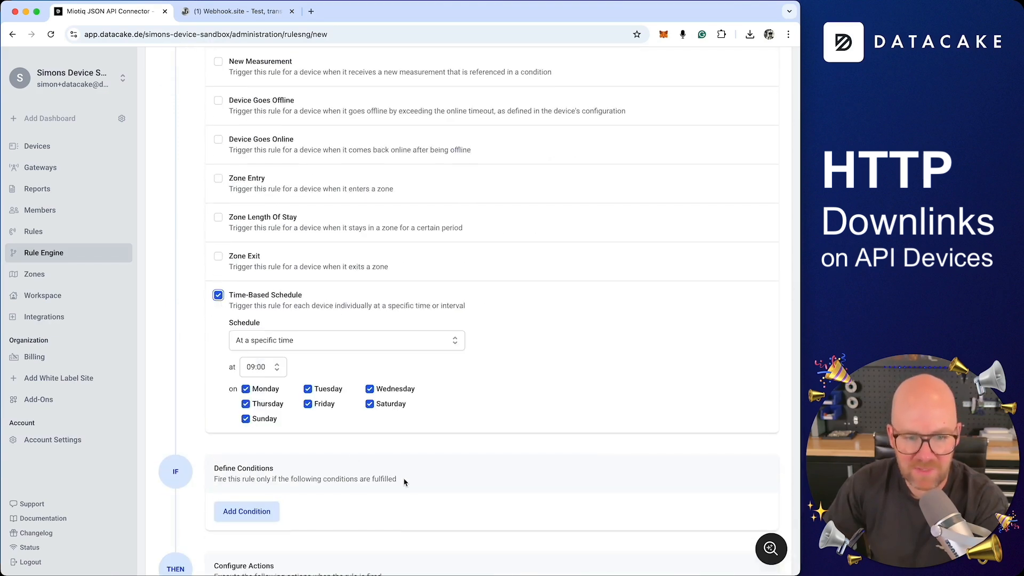
# Add a Single Device Downlink action that sends My First HTTP Downlink.
pyautogui.scroll(-3, 404, 482)
pyautogui.click(264, 473)
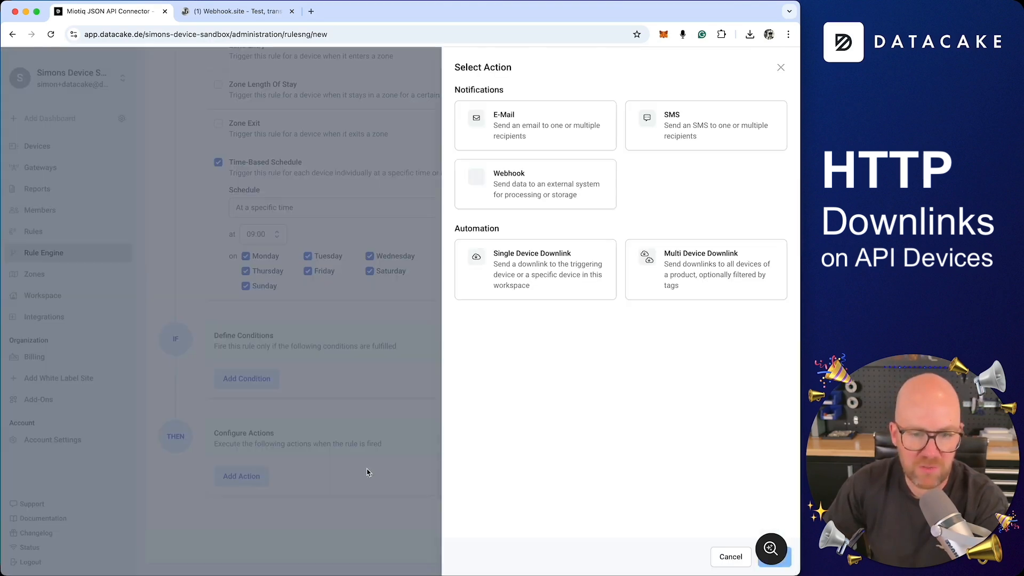
pyautogui.click(534, 278)
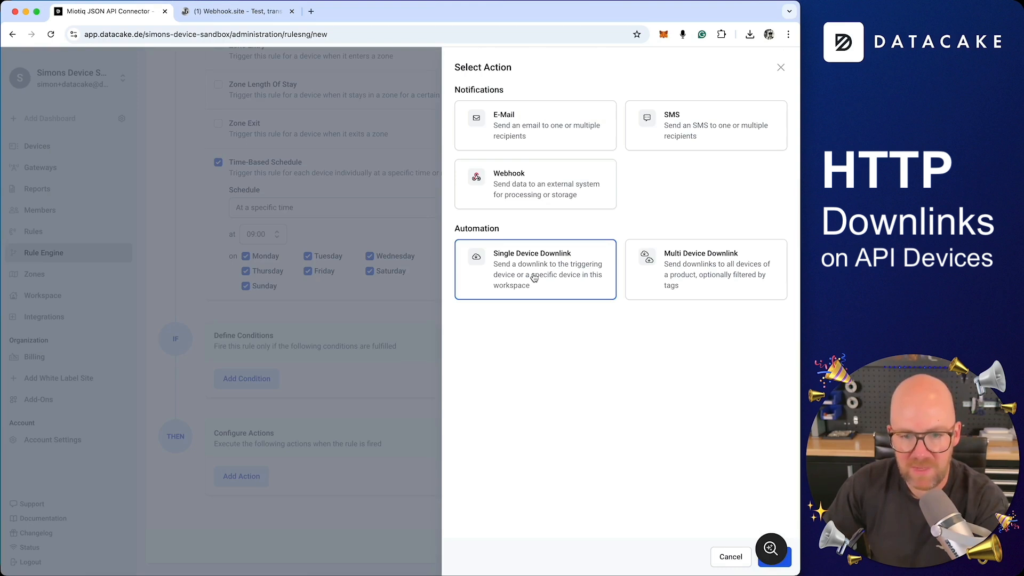
pyautogui.click(786, 563)
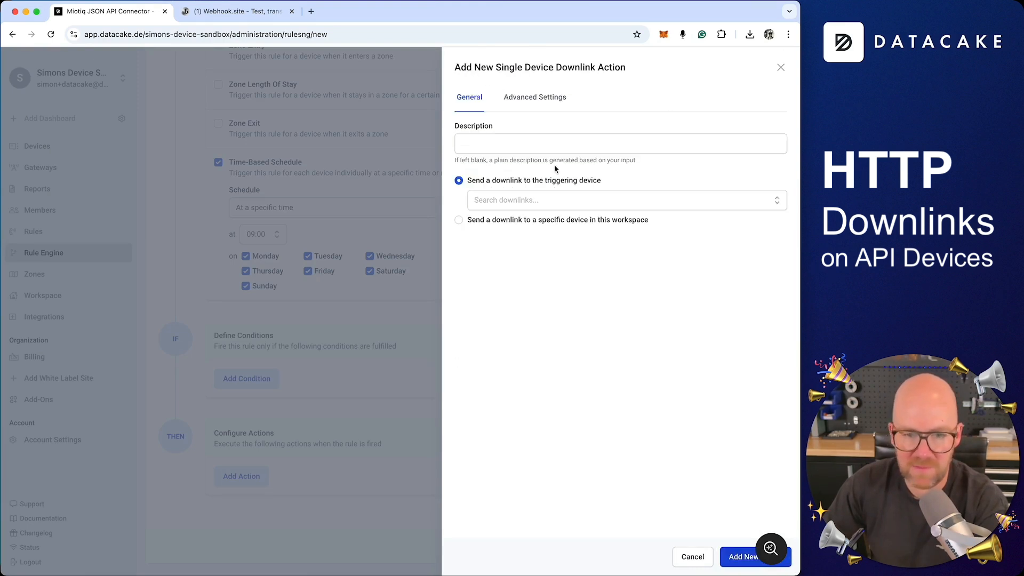
pyautogui.click(518, 199)
pyautogui.click(511, 223)
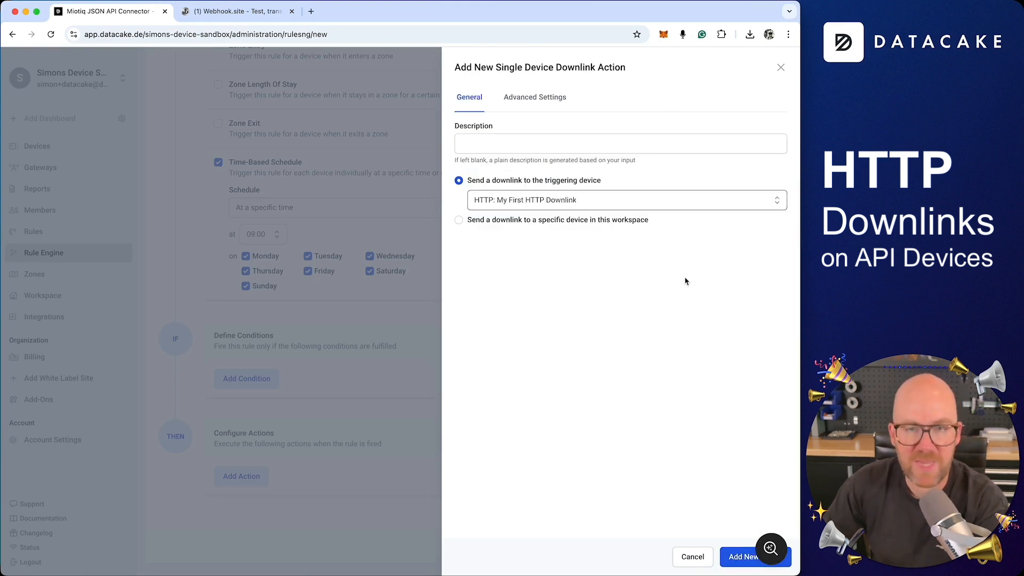
pyautogui.click(740, 557)
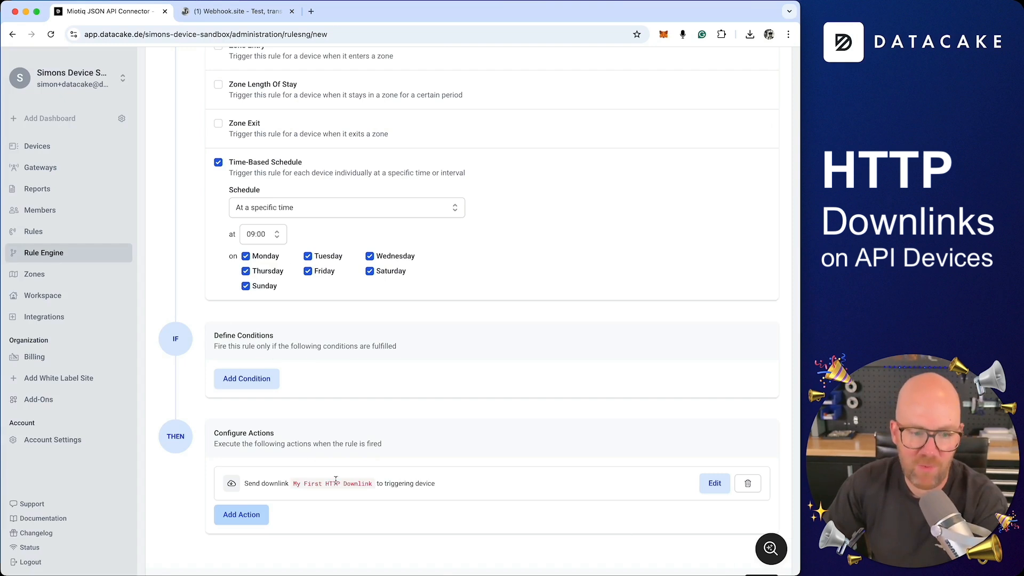